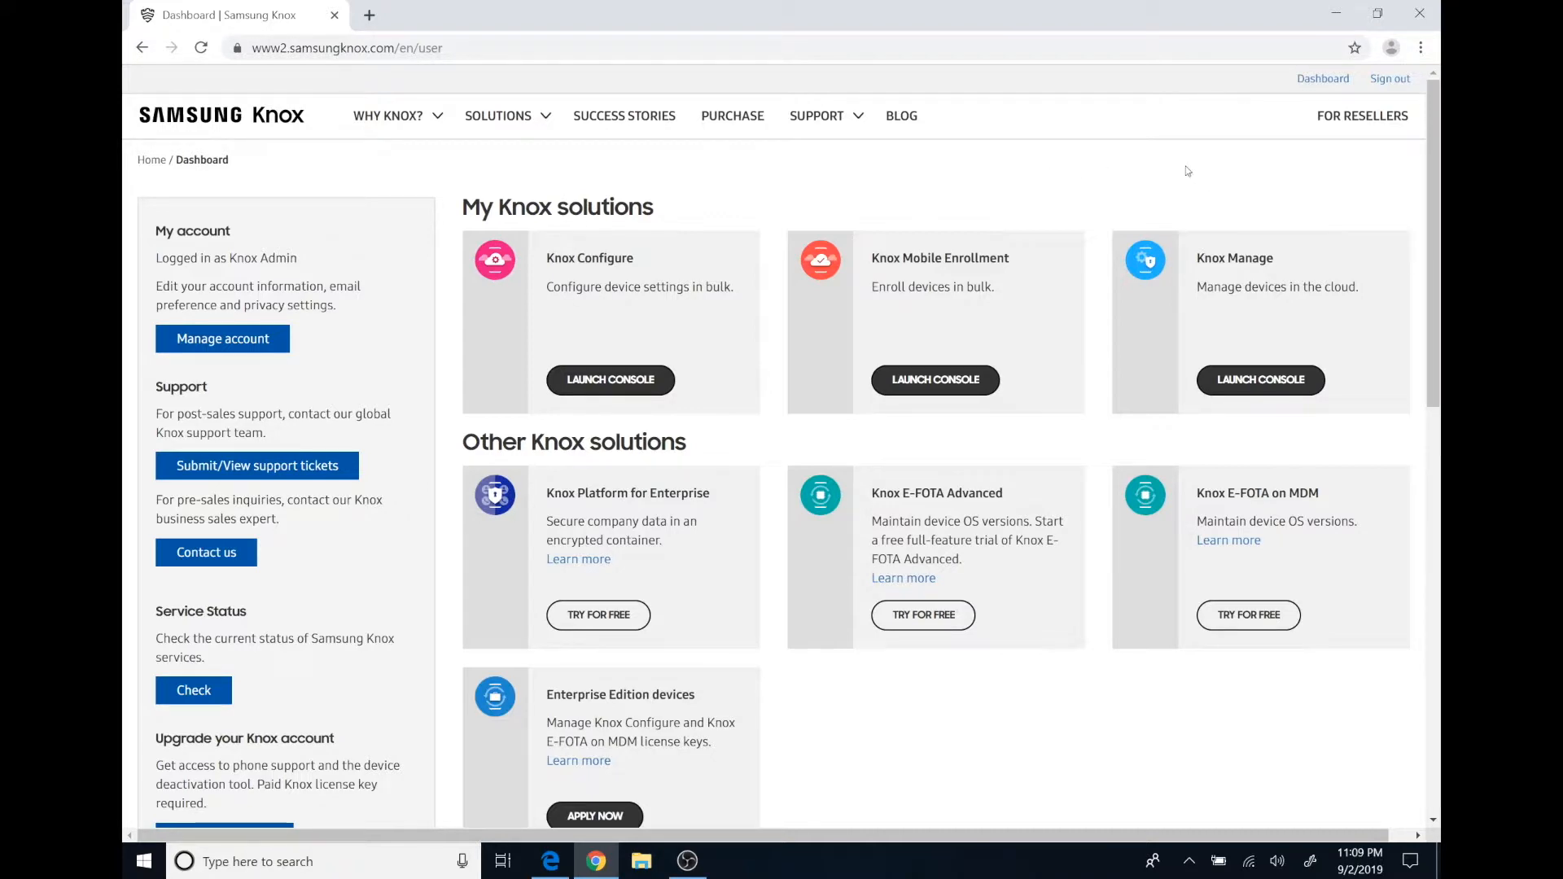
# Launch the Knox Manage console from the Samsung Knox dashboard.
pyautogui.click(1249, 382)
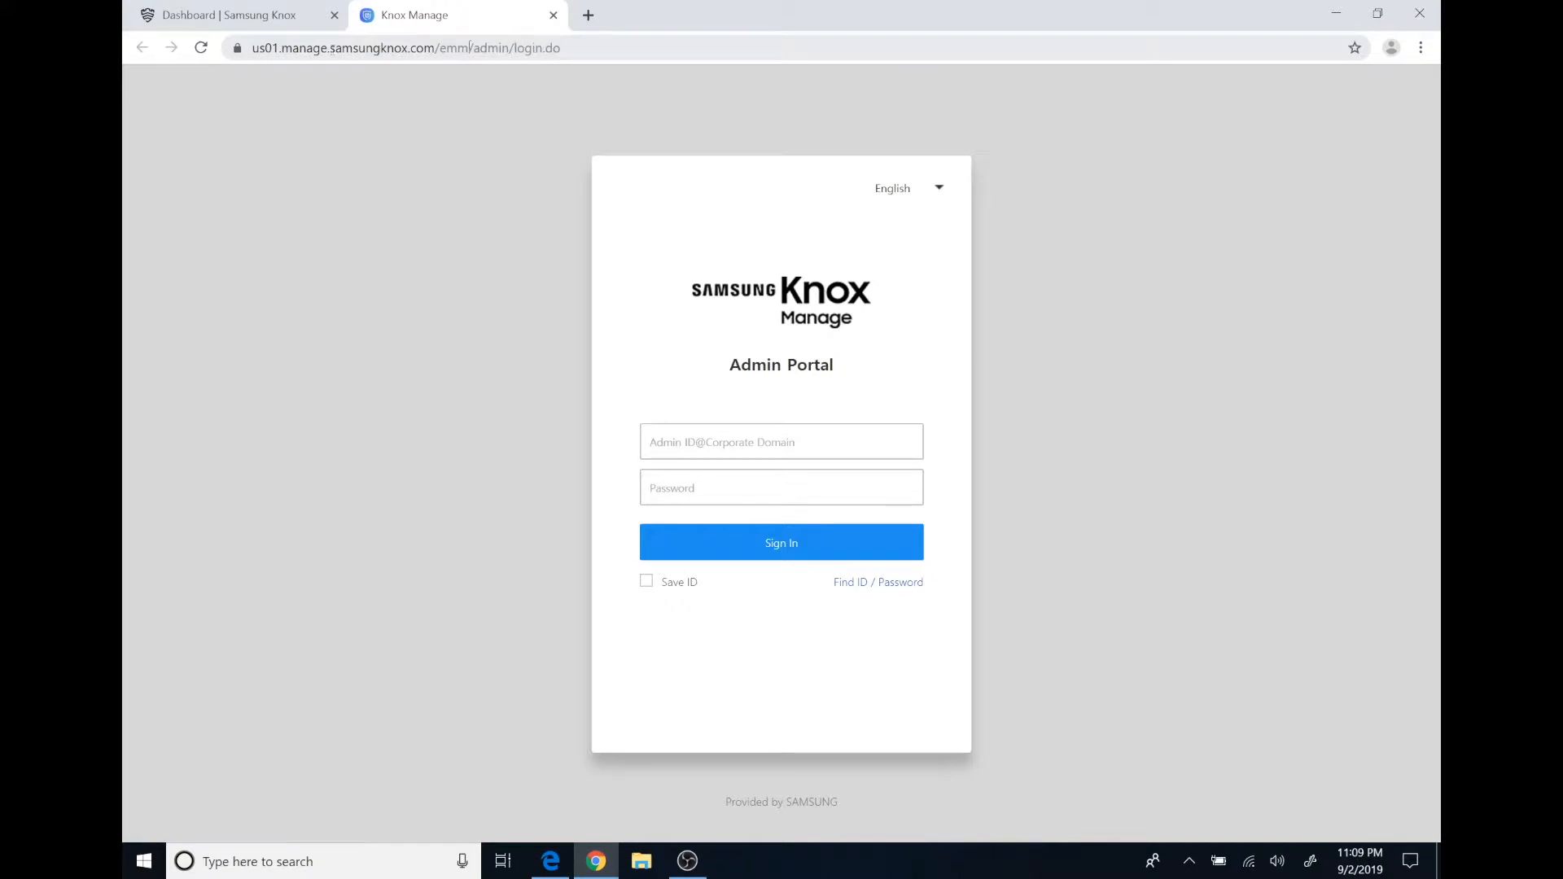
# Sign in to the Knox Manage Admin Portal with the admin ID and password.
pyautogui.click(701, 443)
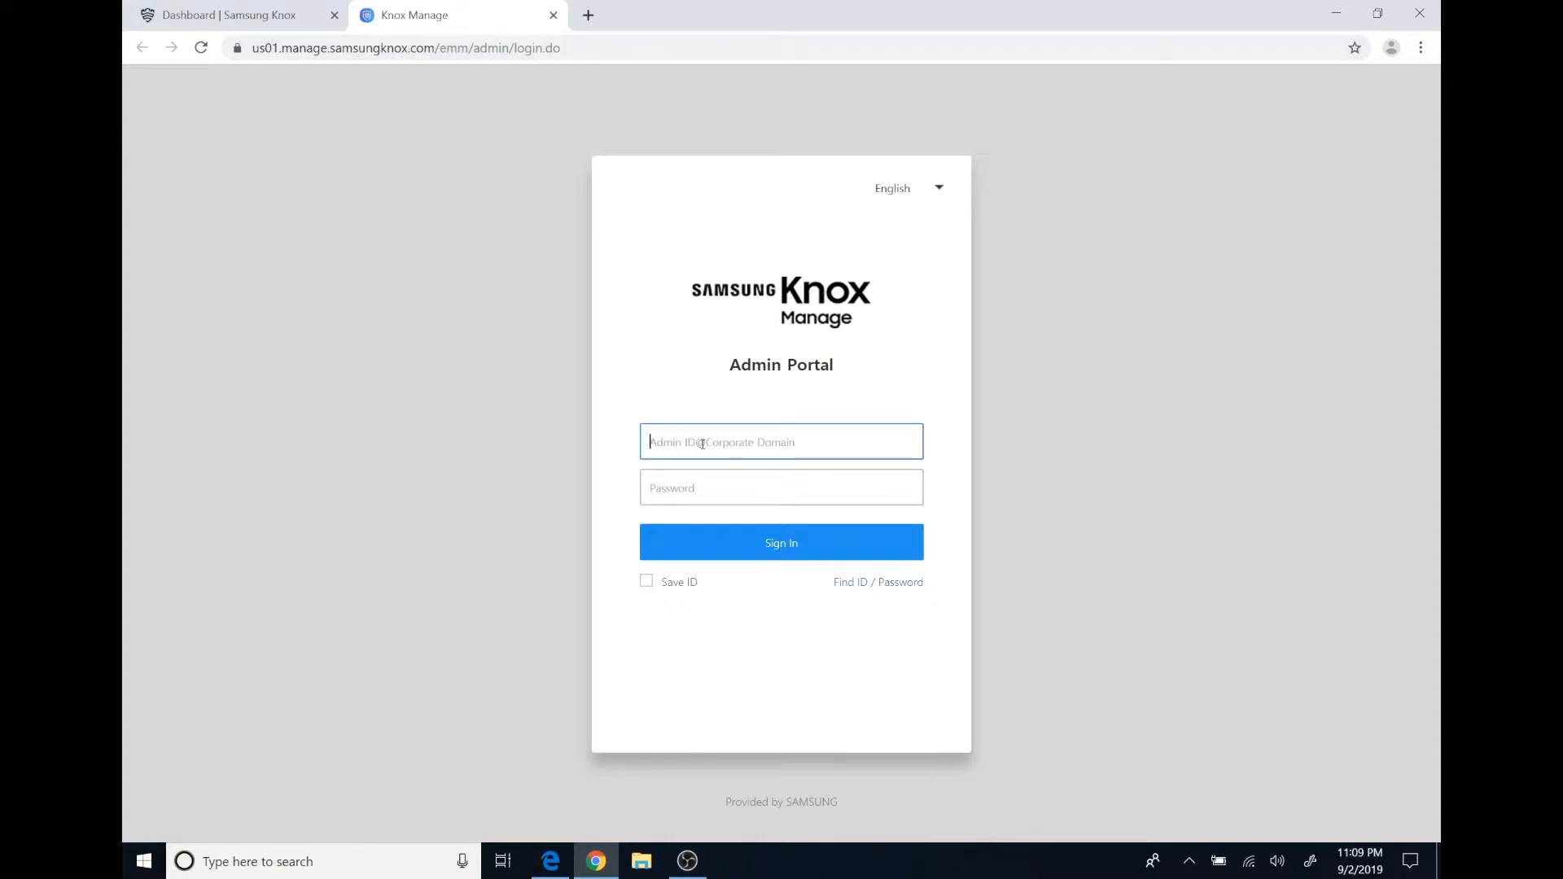
pyautogui.press('Tab')
pyautogui.write('••••••••••')
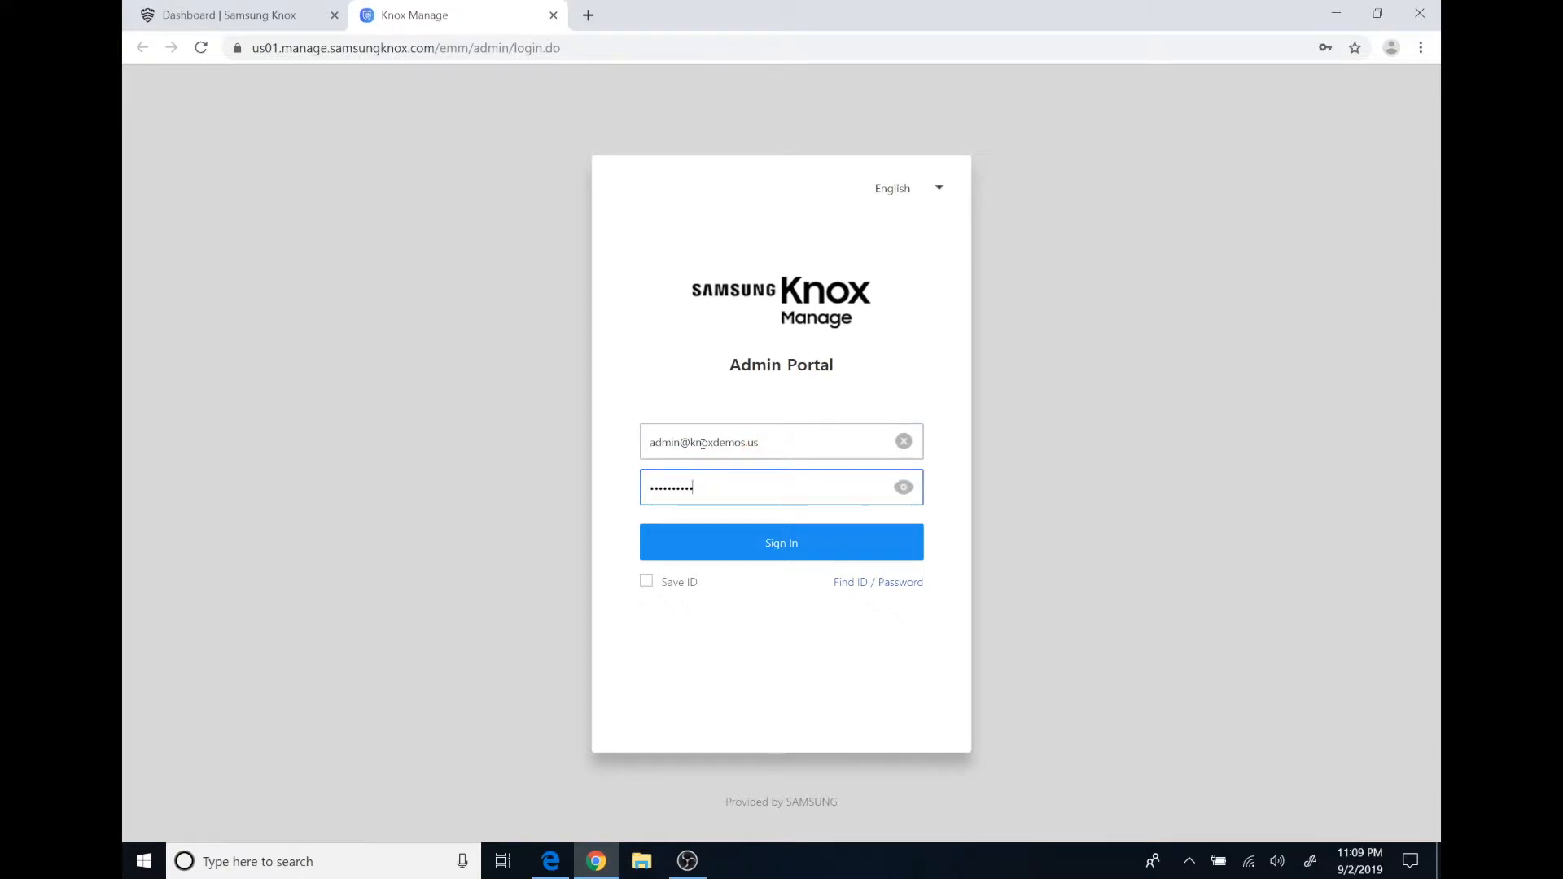
pyautogui.press('Return')
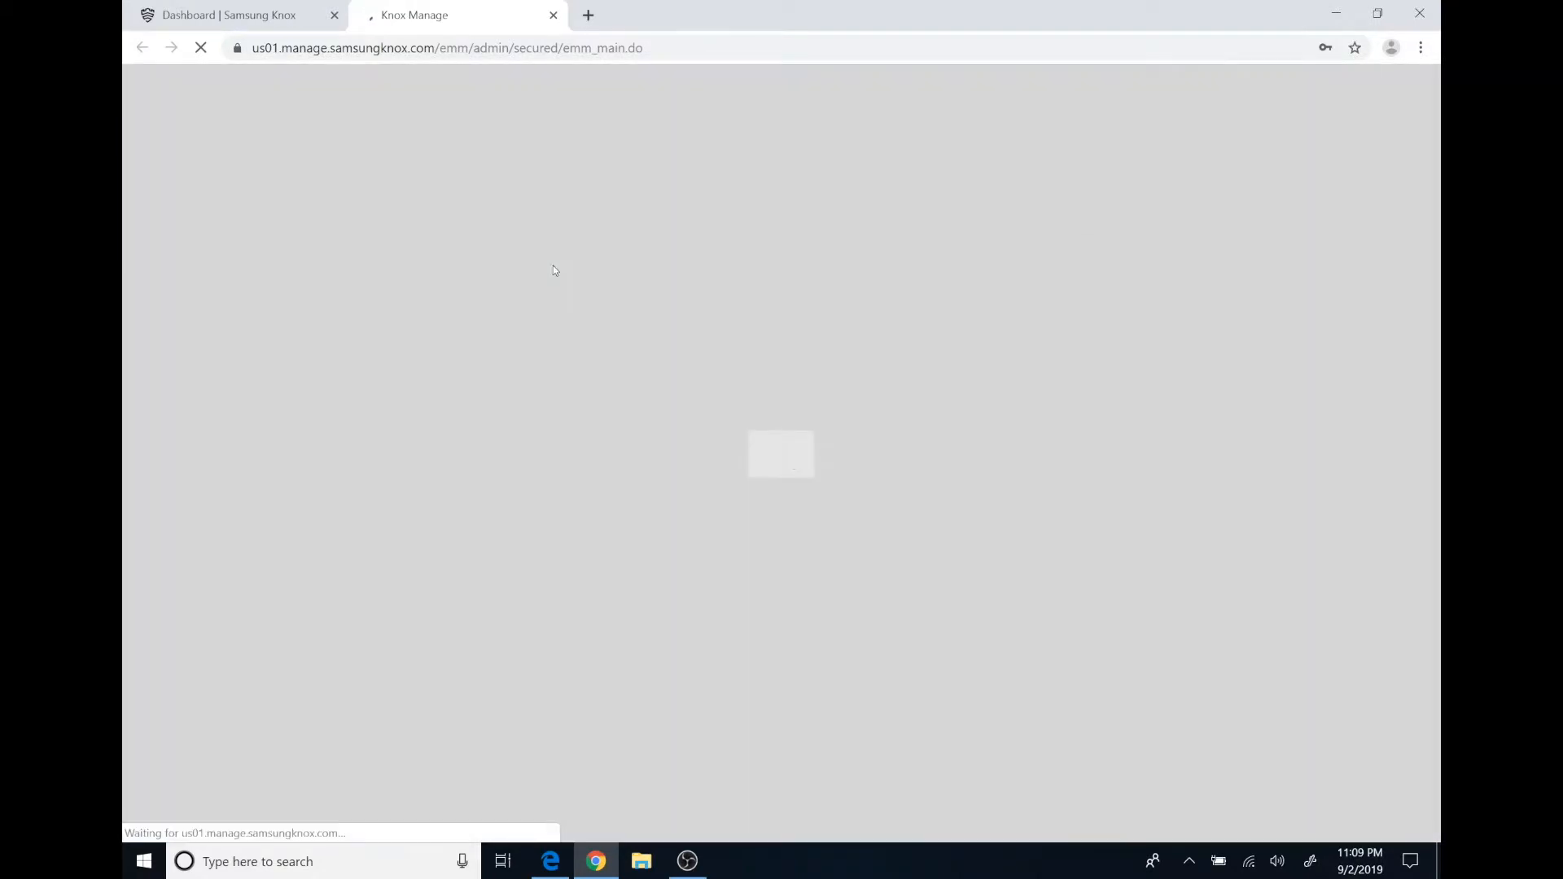
# Dismiss the save-password, site-notification, New Version Release and expiring-licenses prompts.
pyautogui.click(1356, 76)
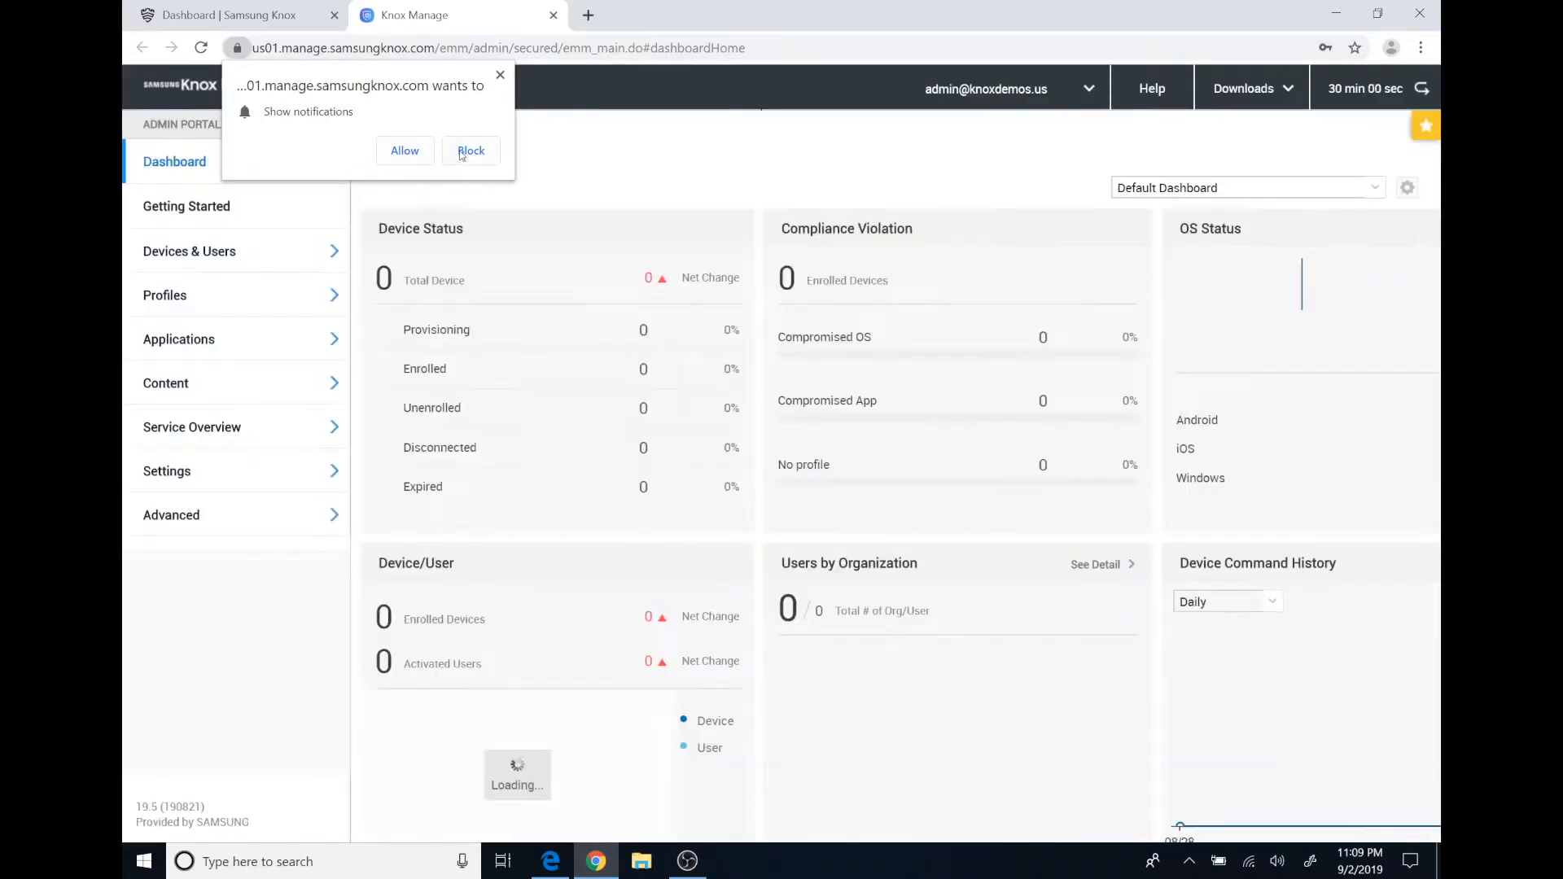
pyautogui.click(461, 152)
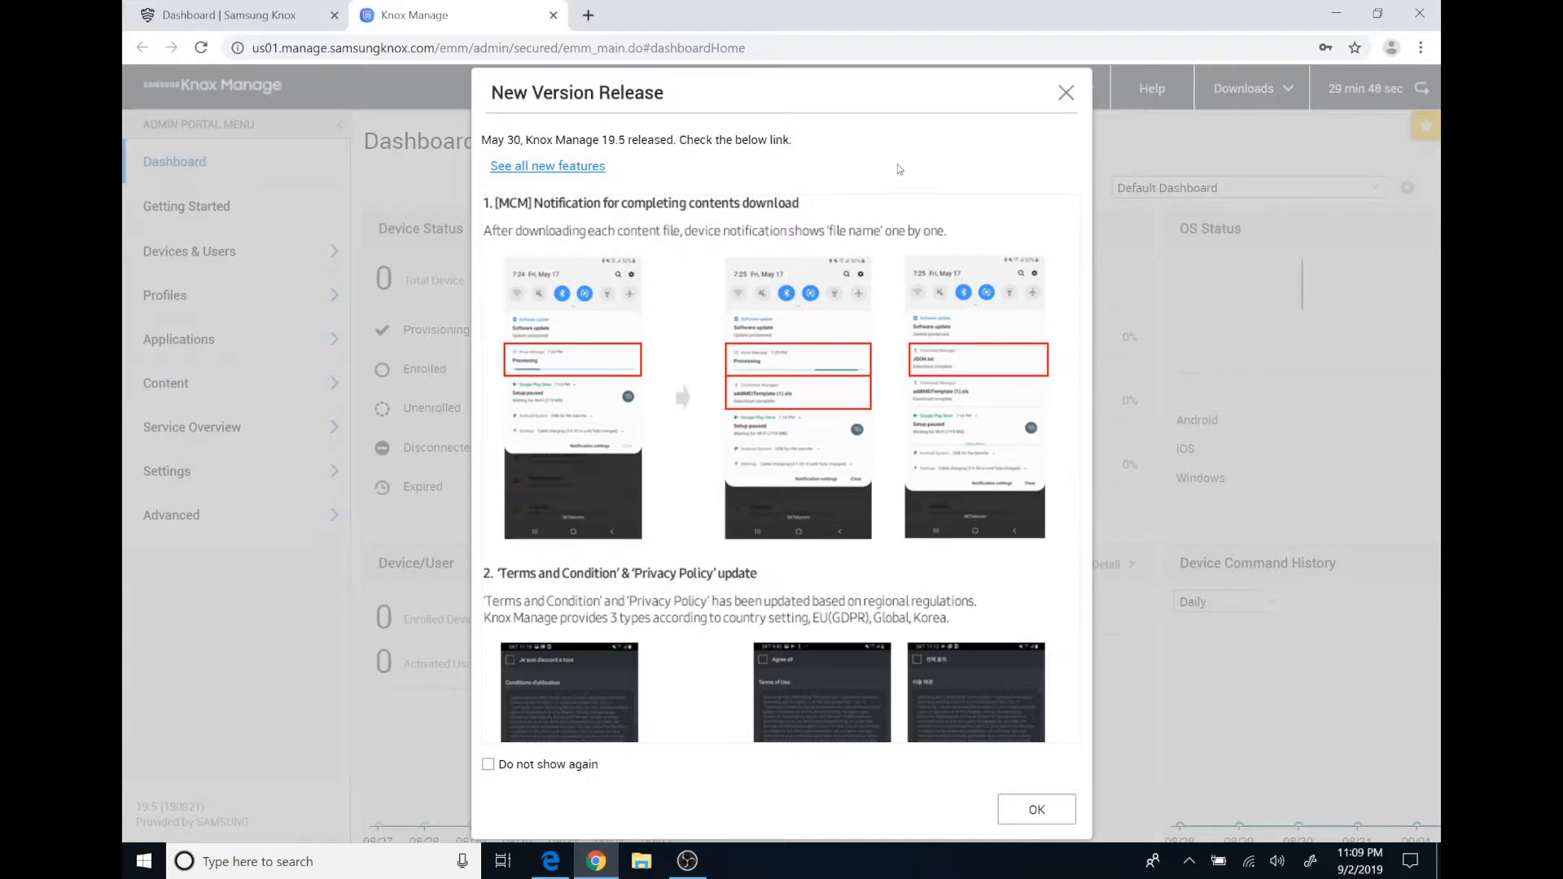
pyautogui.click(1066, 92)
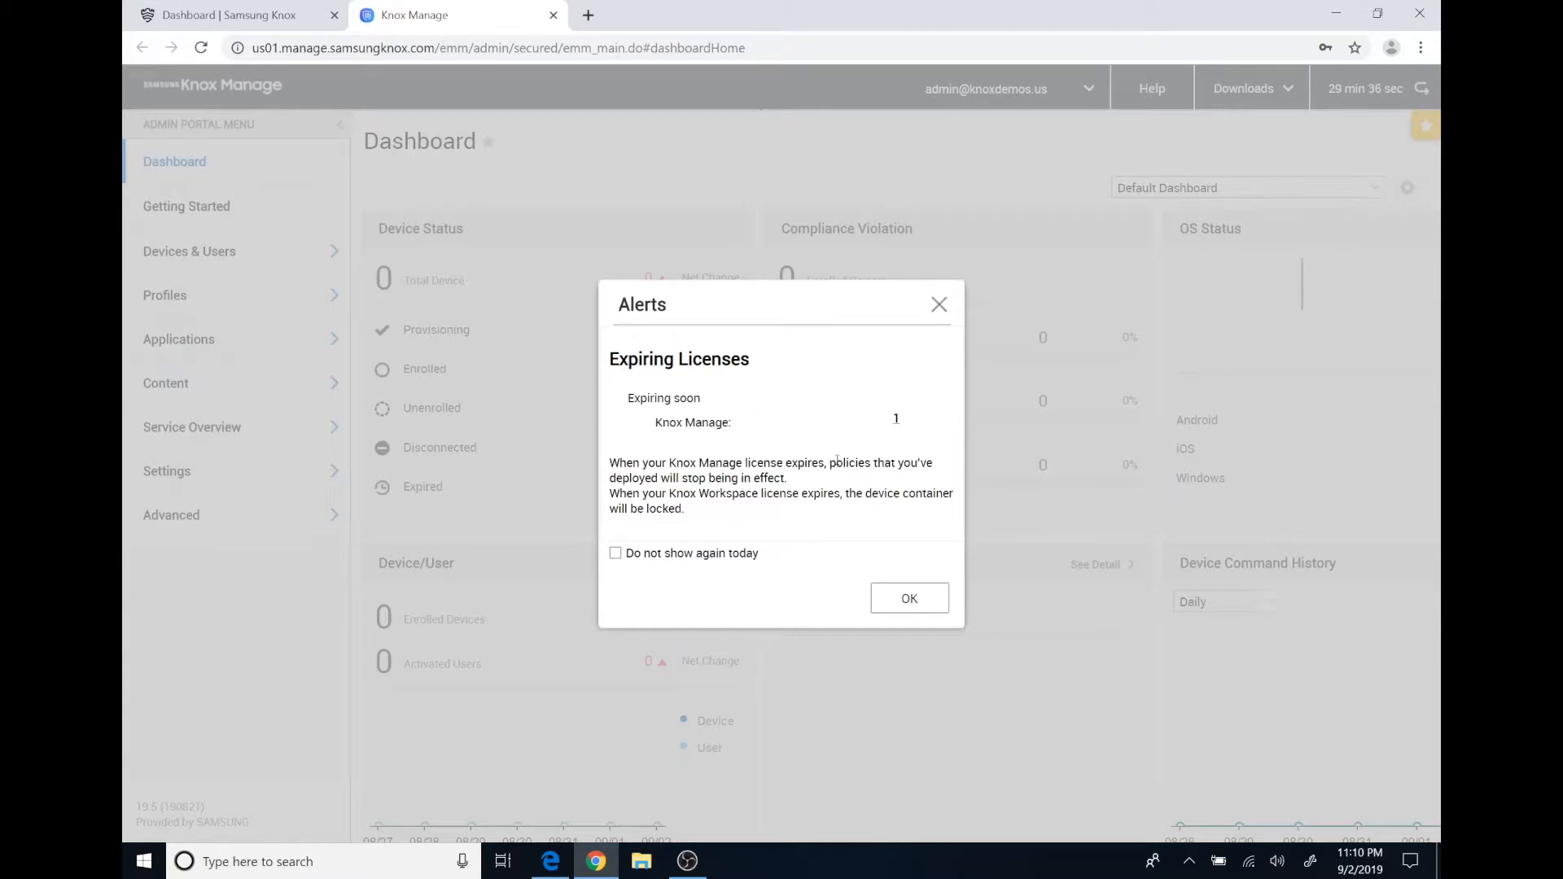
pyautogui.click(908, 599)
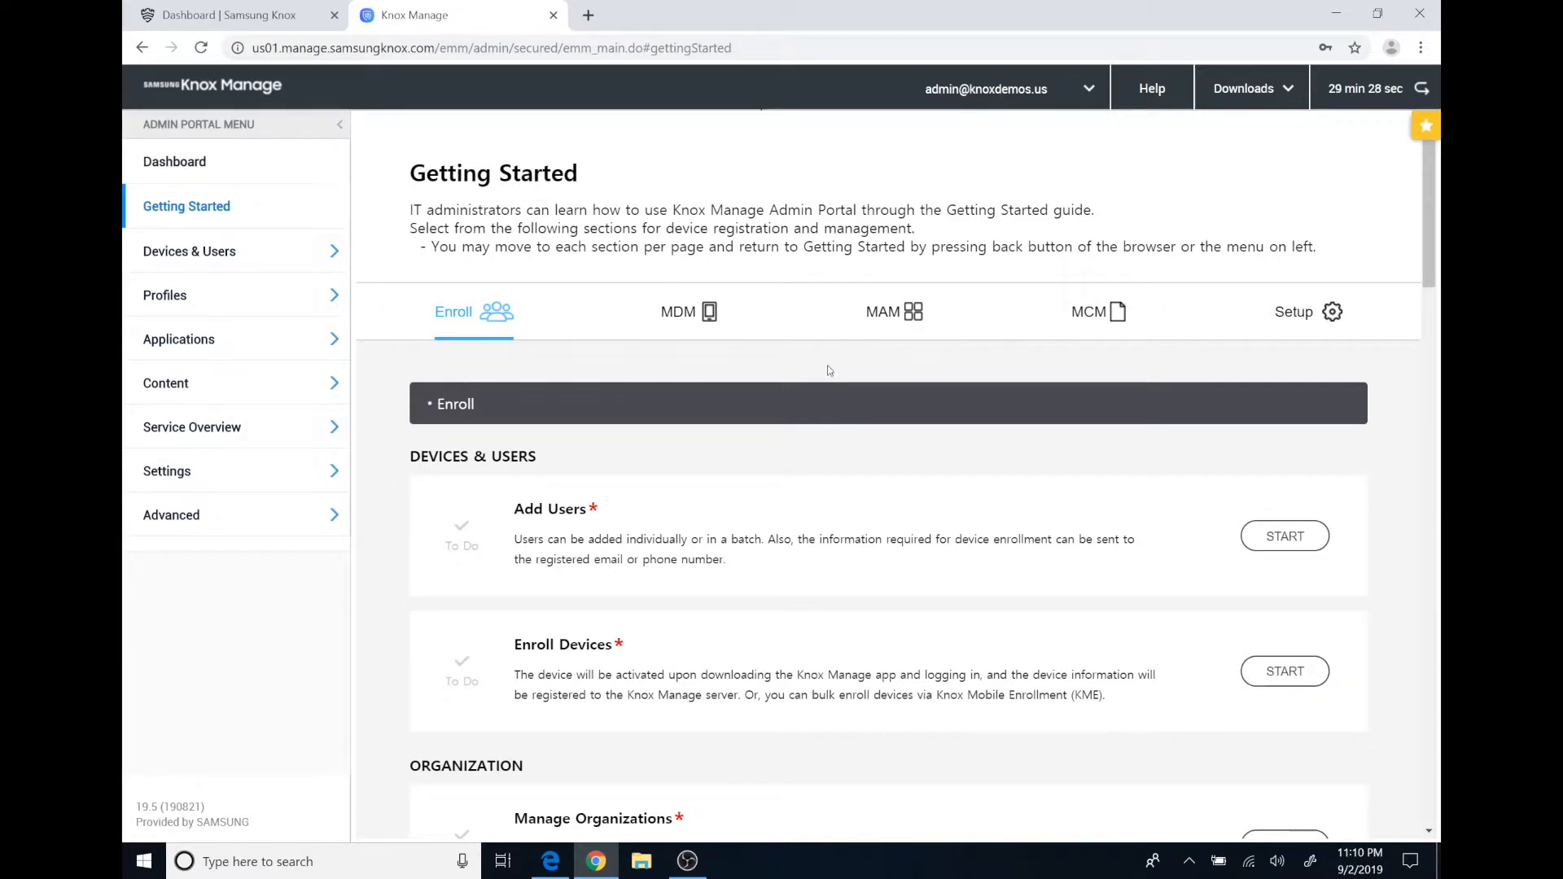
pyautogui.scroll(-1, 830, 357)
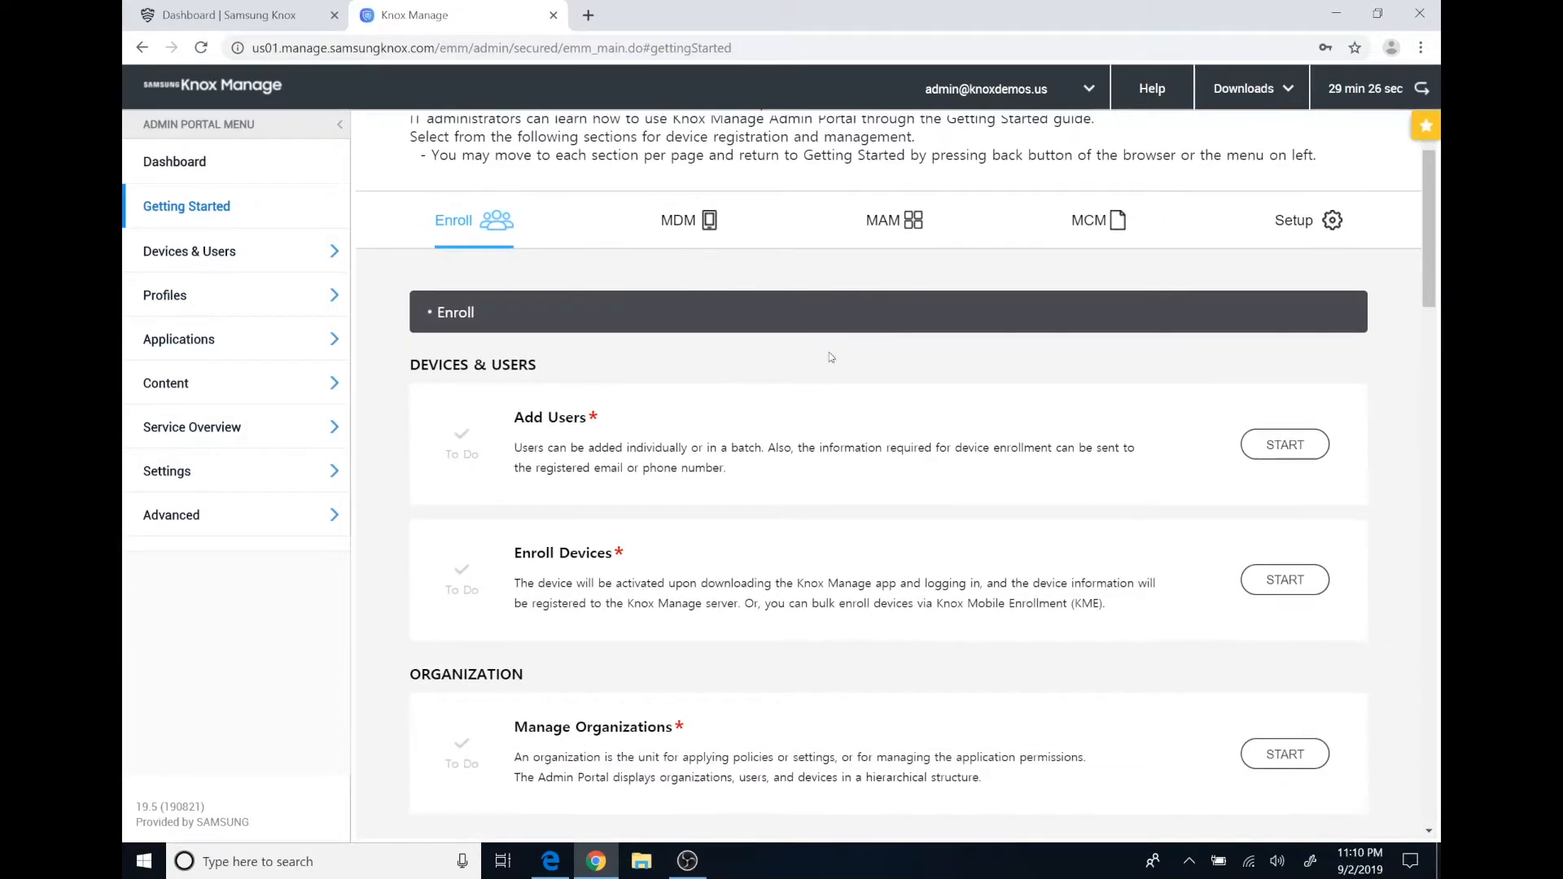
pyautogui.scroll(-5, 1081, 464)
pyautogui.scroll(-4, 1081, 460)
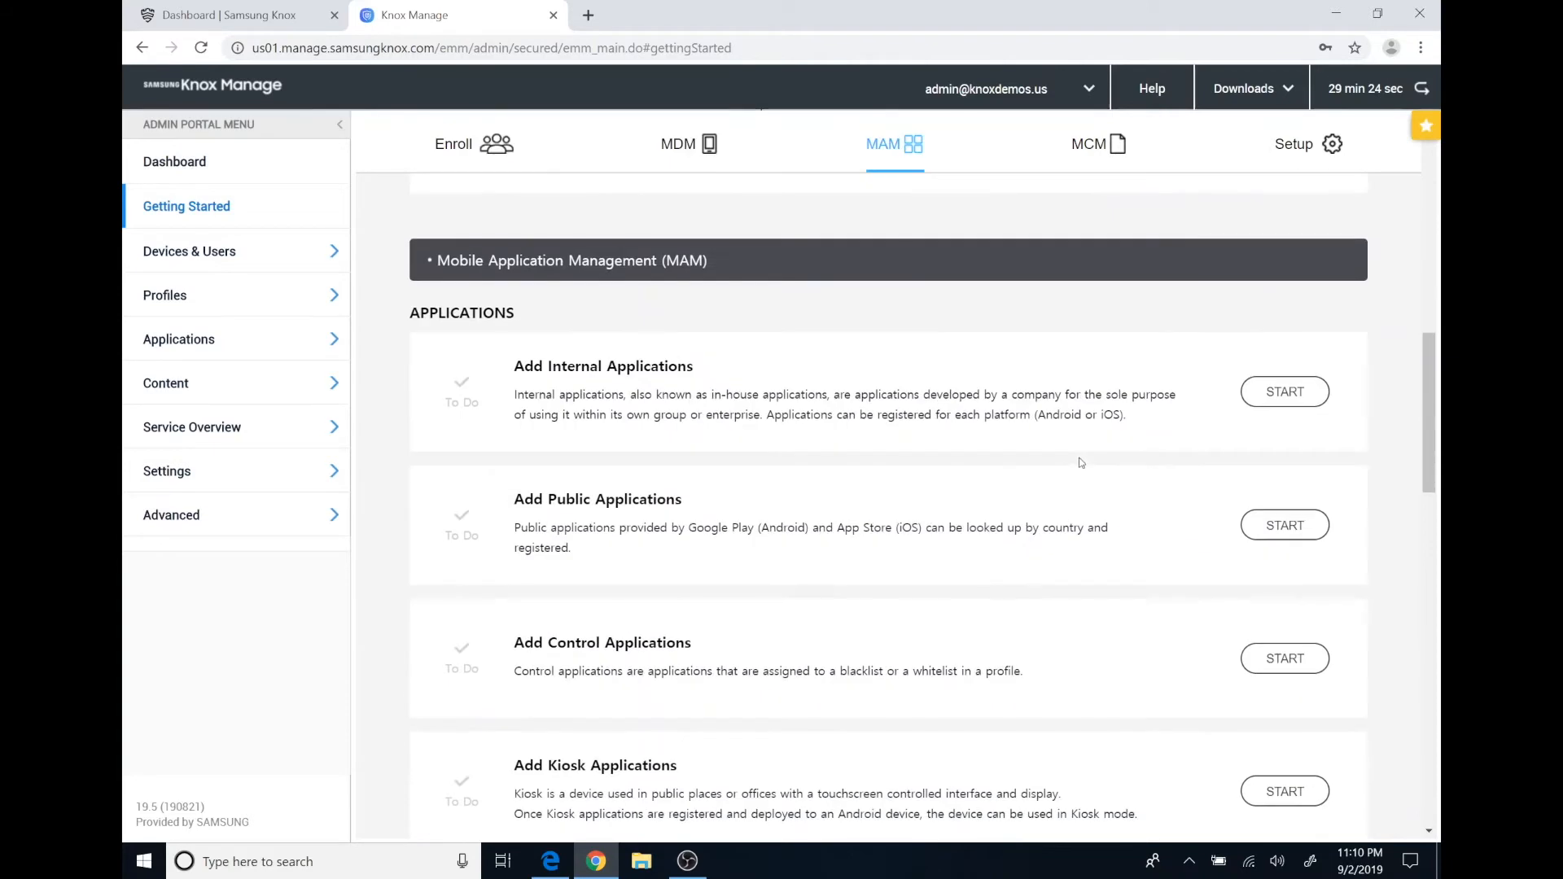
pyautogui.scroll(-1, 1073, 444)
pyautogui.scroll(-4, 1073, 442)
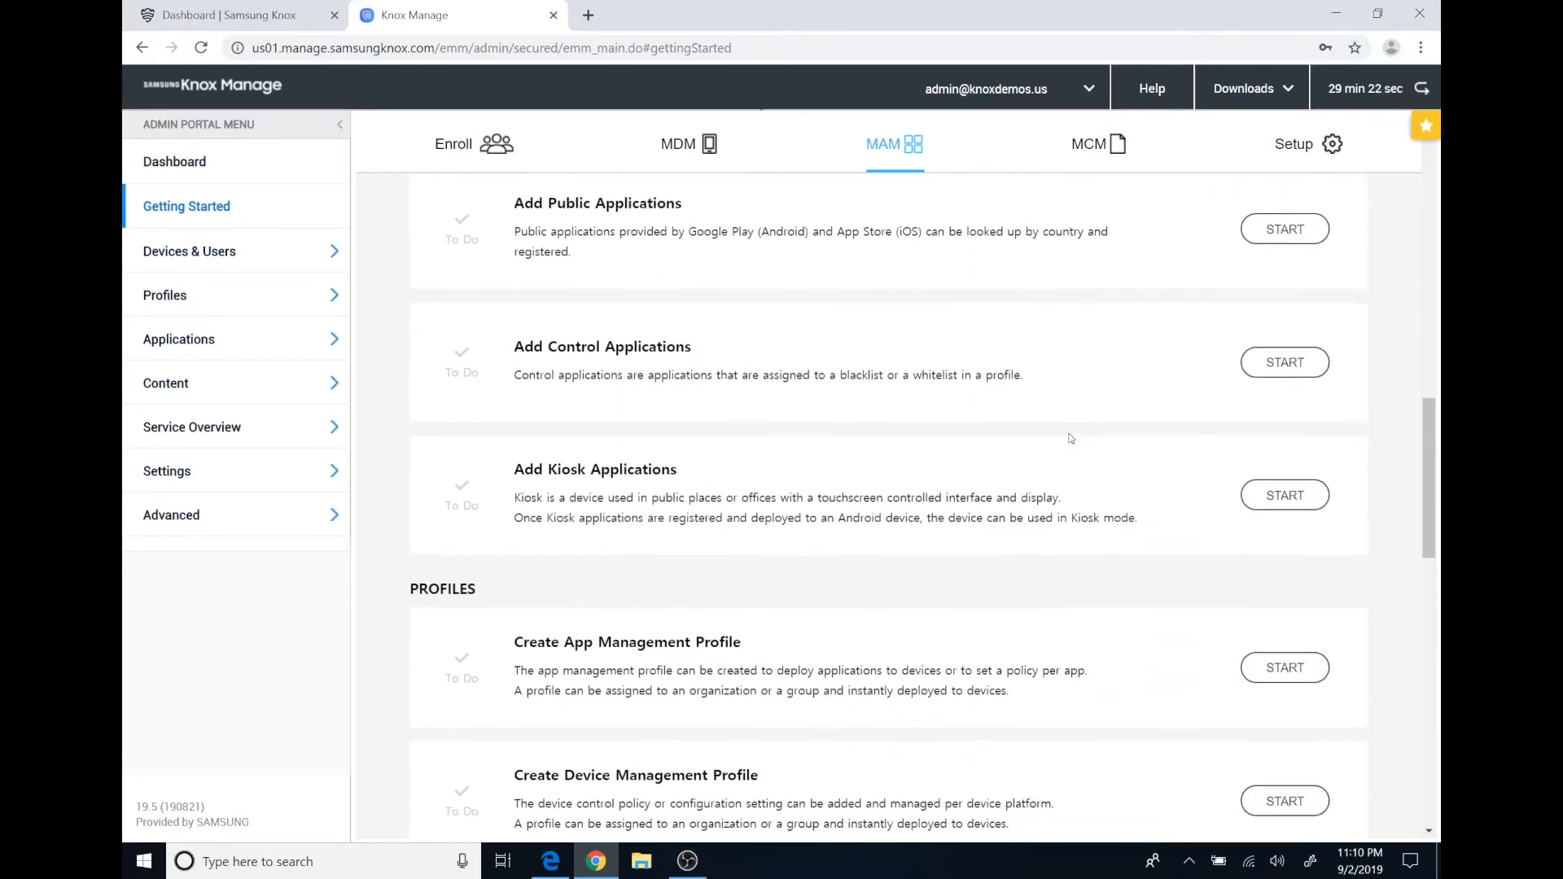
pyautogui.scroll(15, 1069, 432)
pyautogui.scroll(1, 1072, 427)
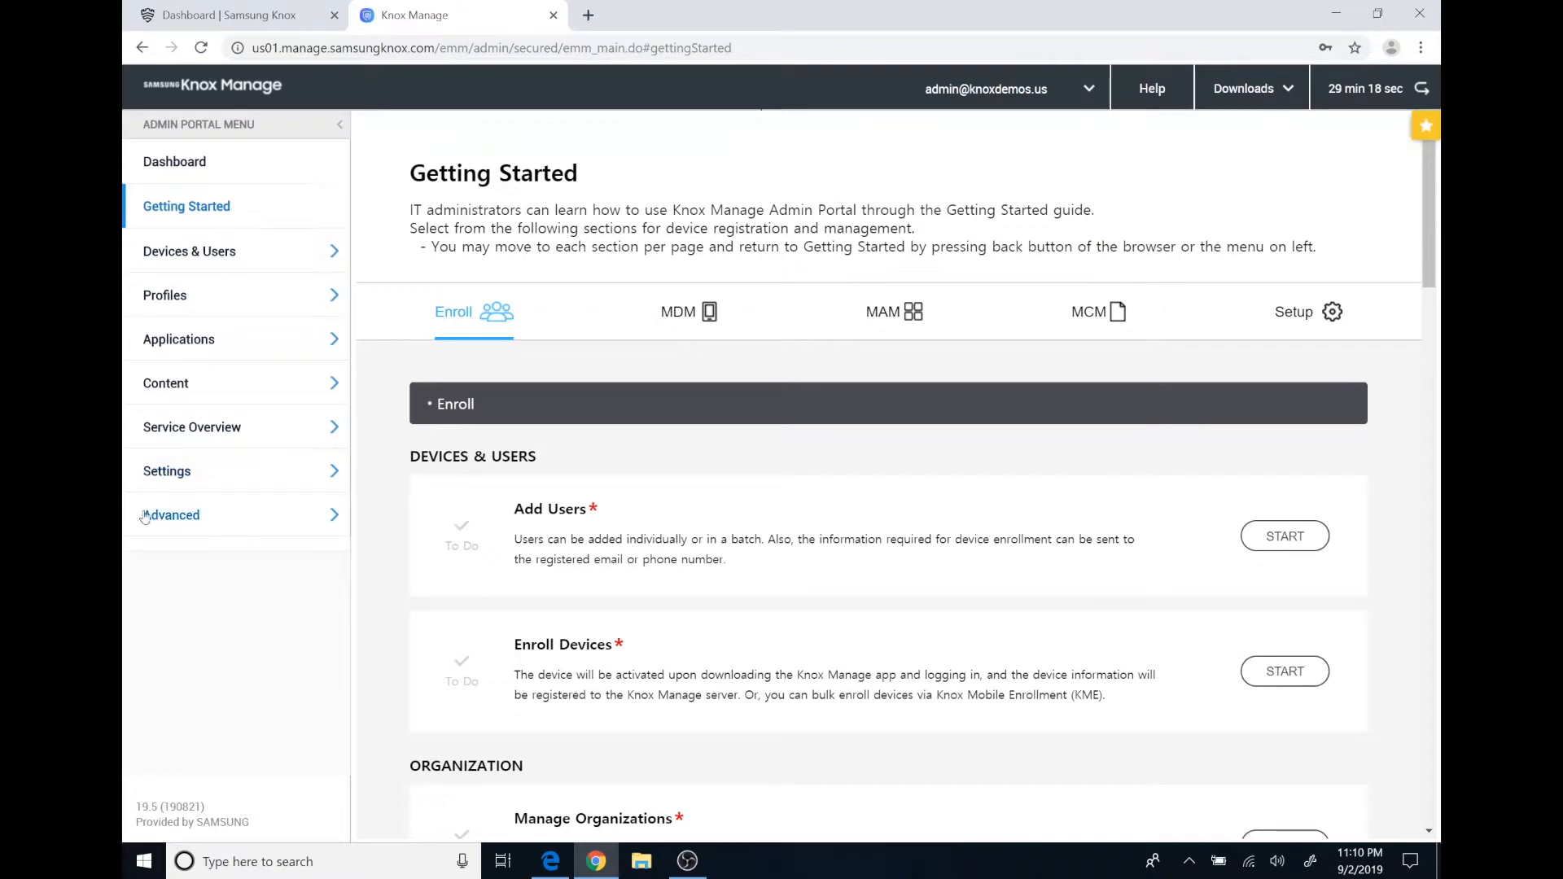
# Go to Settings > Android > Android Enterprise in the sidebar.
pyautogui.click(175, 474)
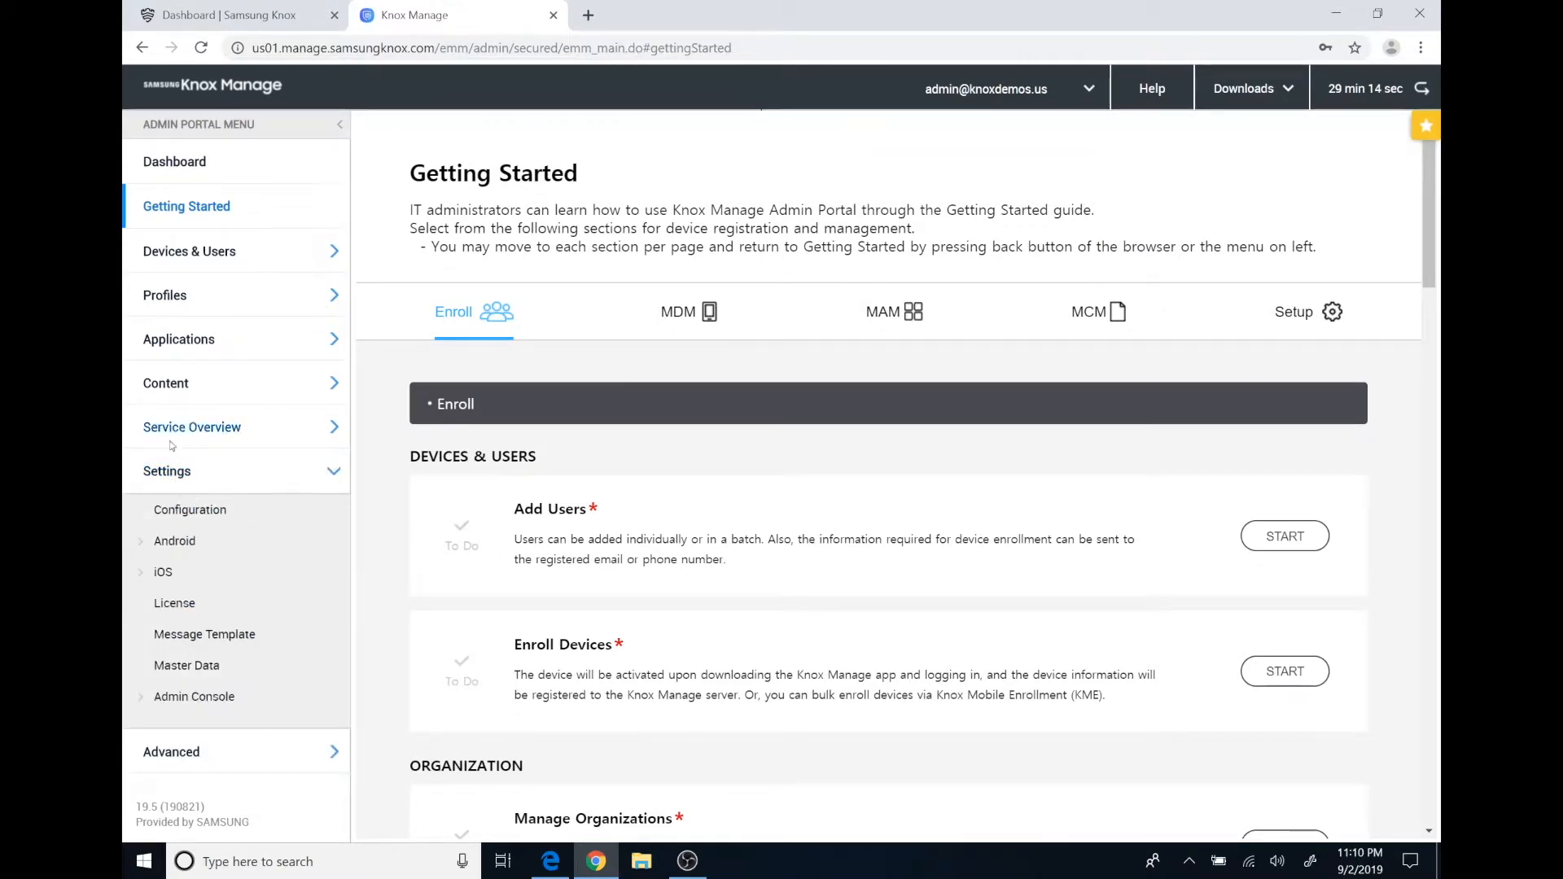
pyautogui.click(180, 544)
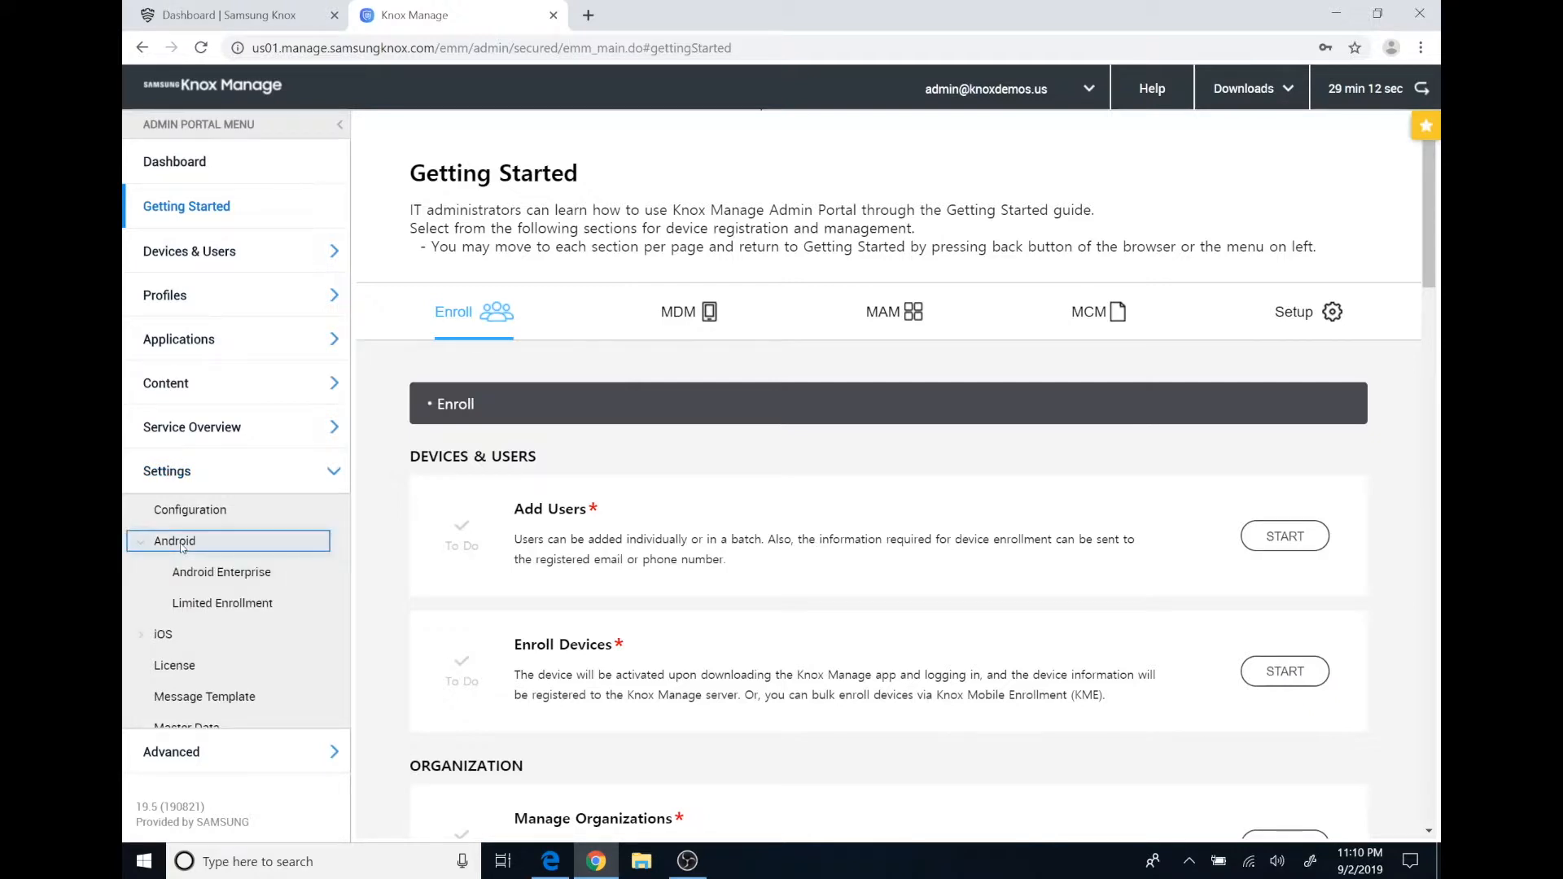
pyautogui.click(220, 575)
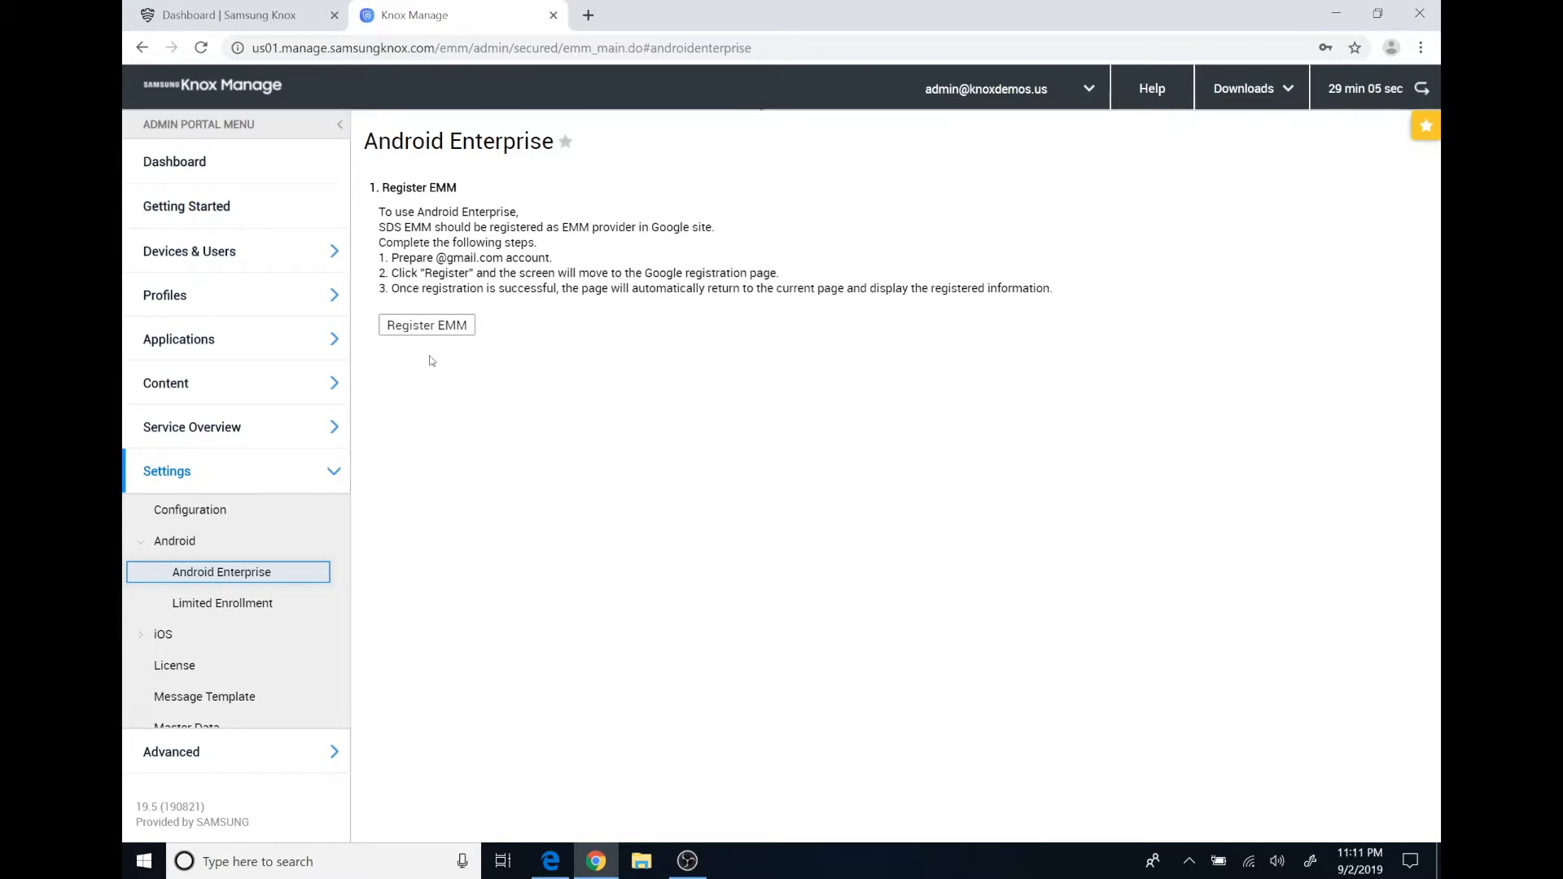
# Start Register EMM and confirm with Yes.
pyautogui.click(425, 327)
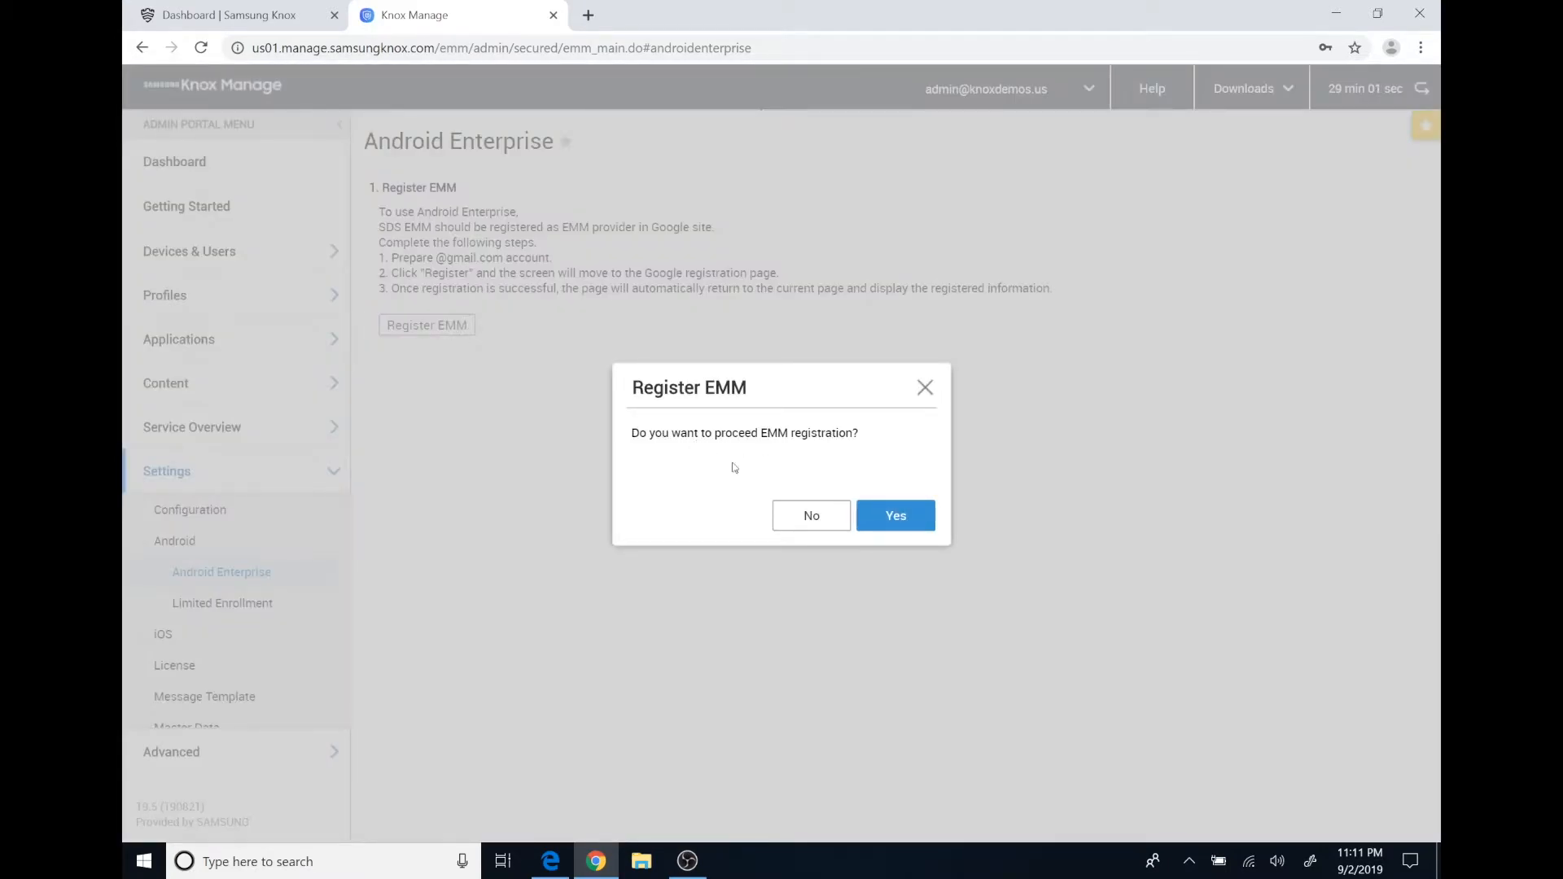
pyautogui.click(886, 516)
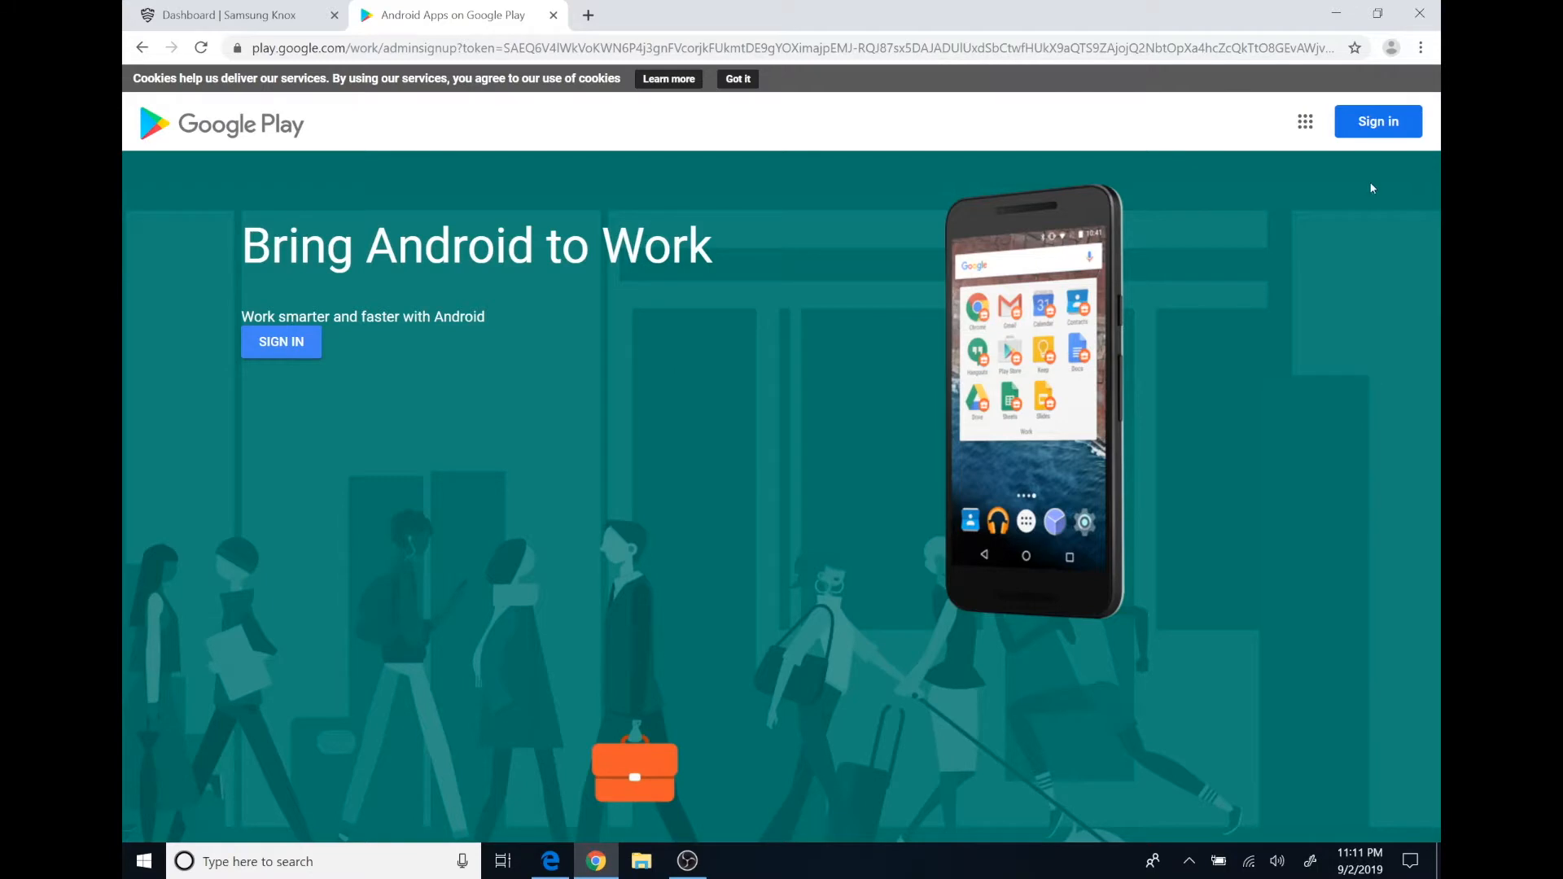
# Sign in to Google Play with the Google account's e-mail and password, declining to save it.
pyautogui.click(1375, 124)
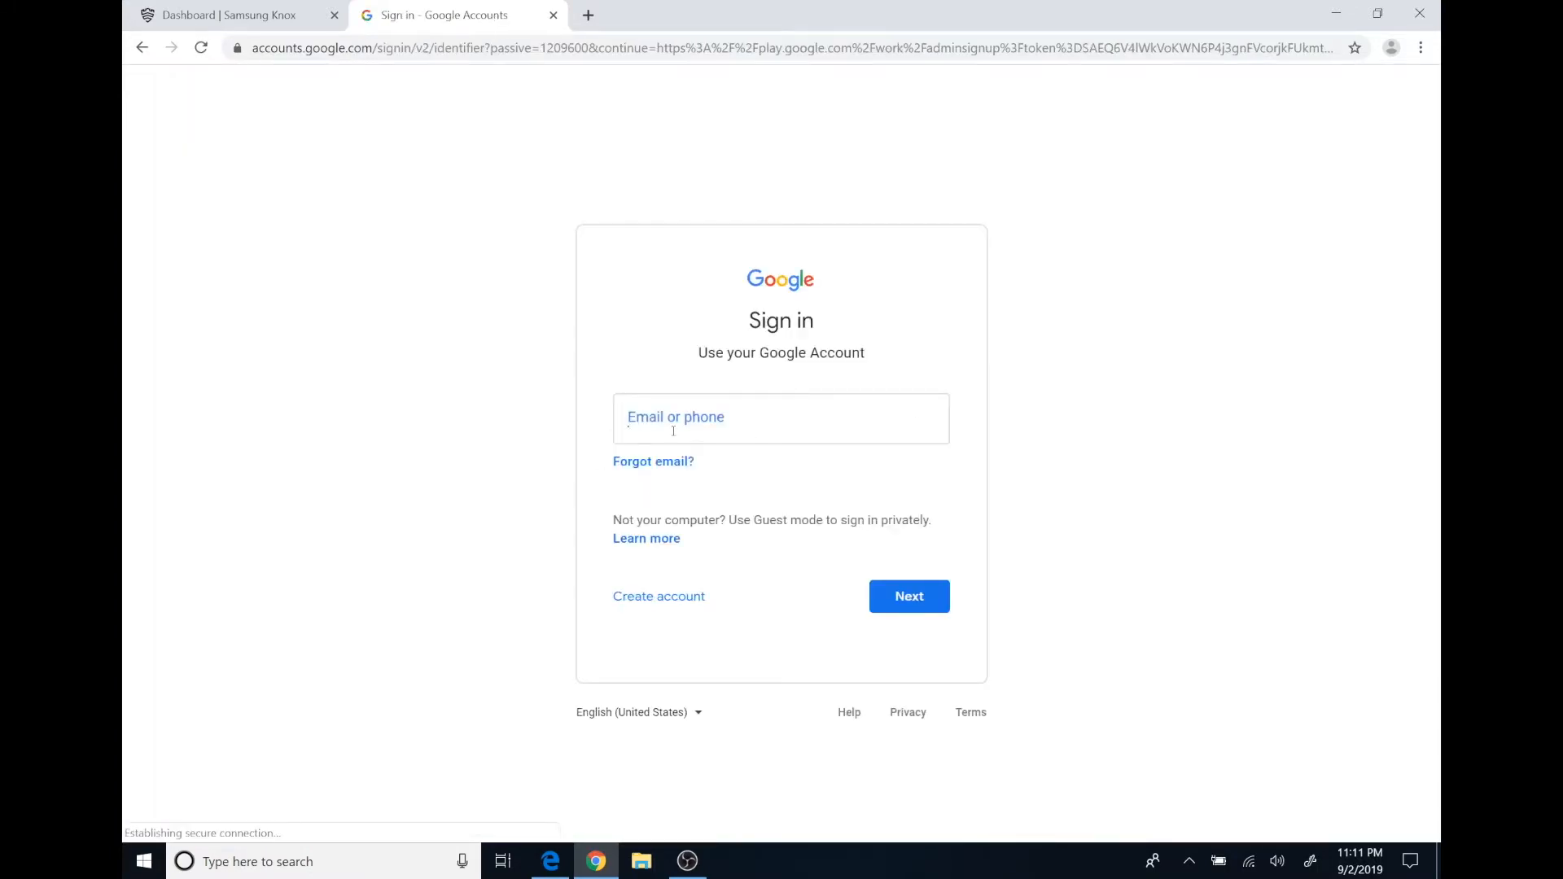
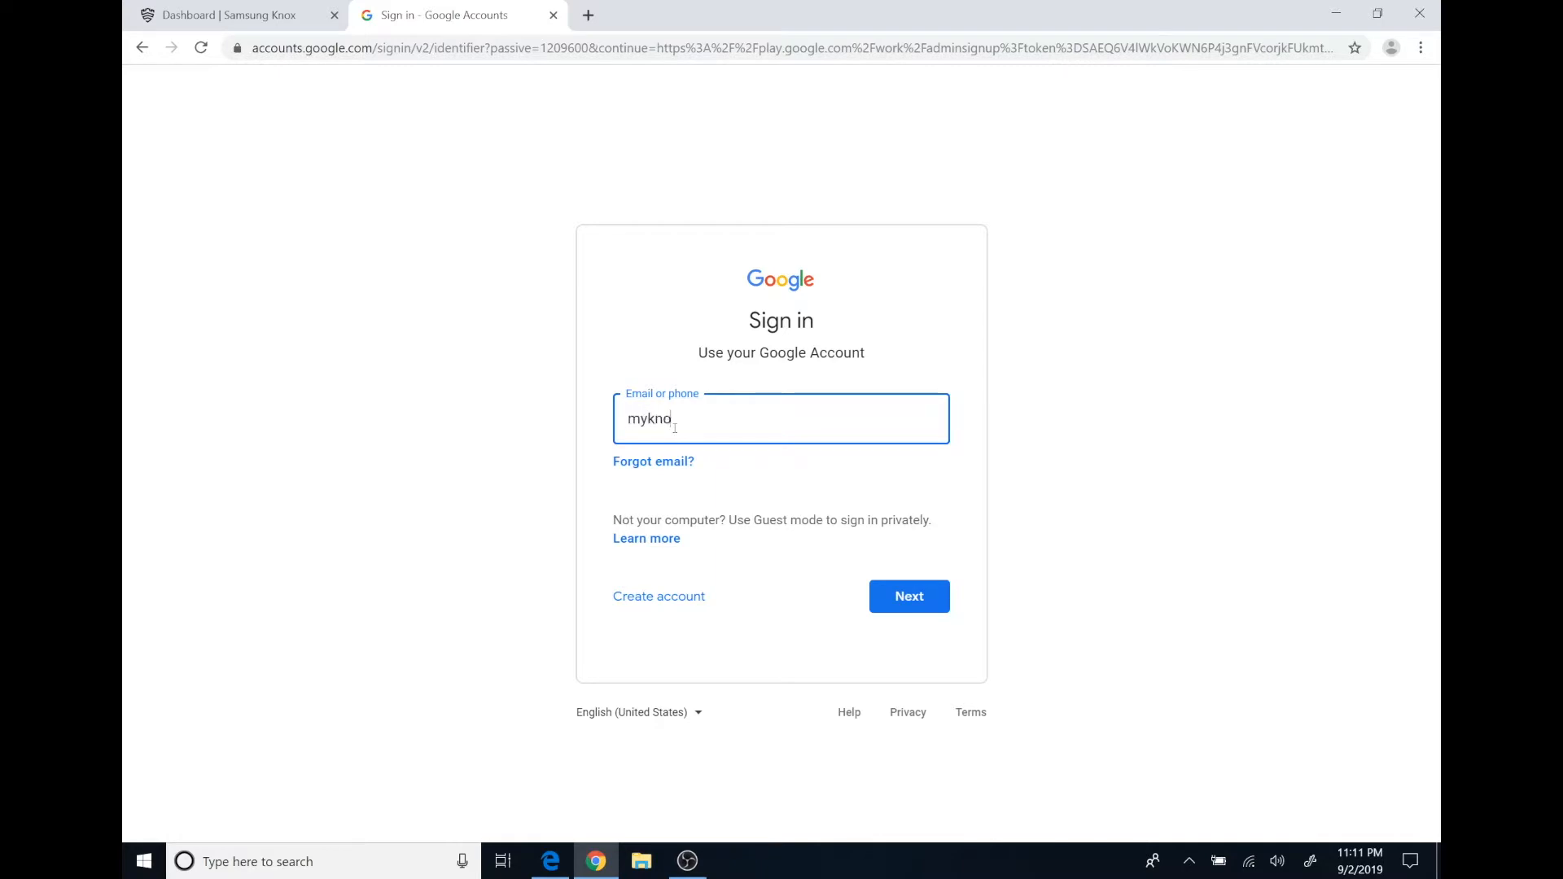
pyautogui.press('Return')
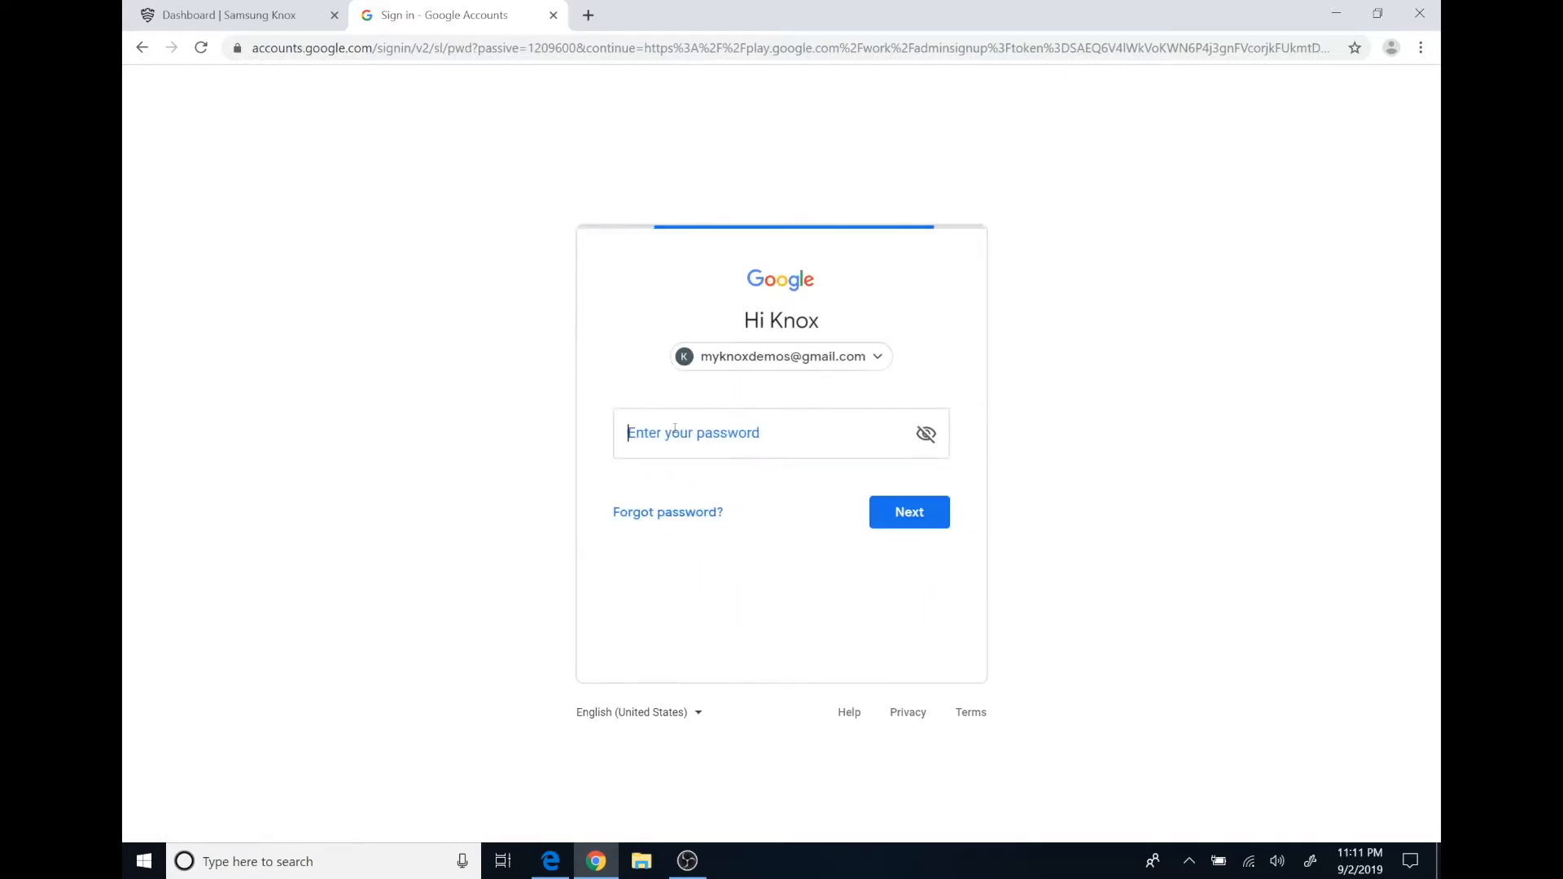
pyautogui.write('•••••••••')
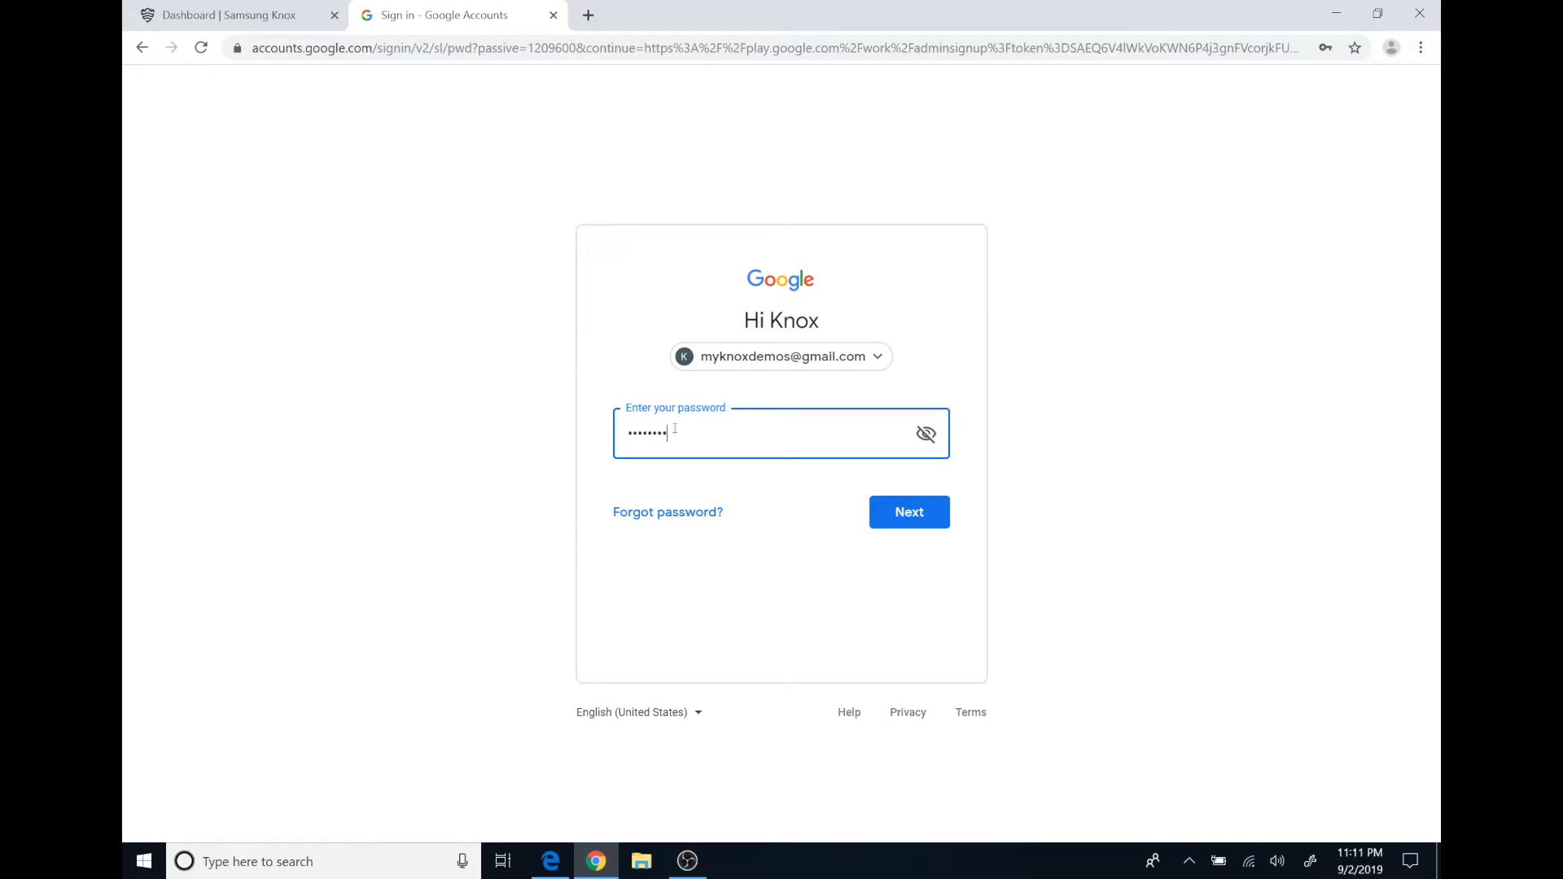
pyautogui.press('Return')
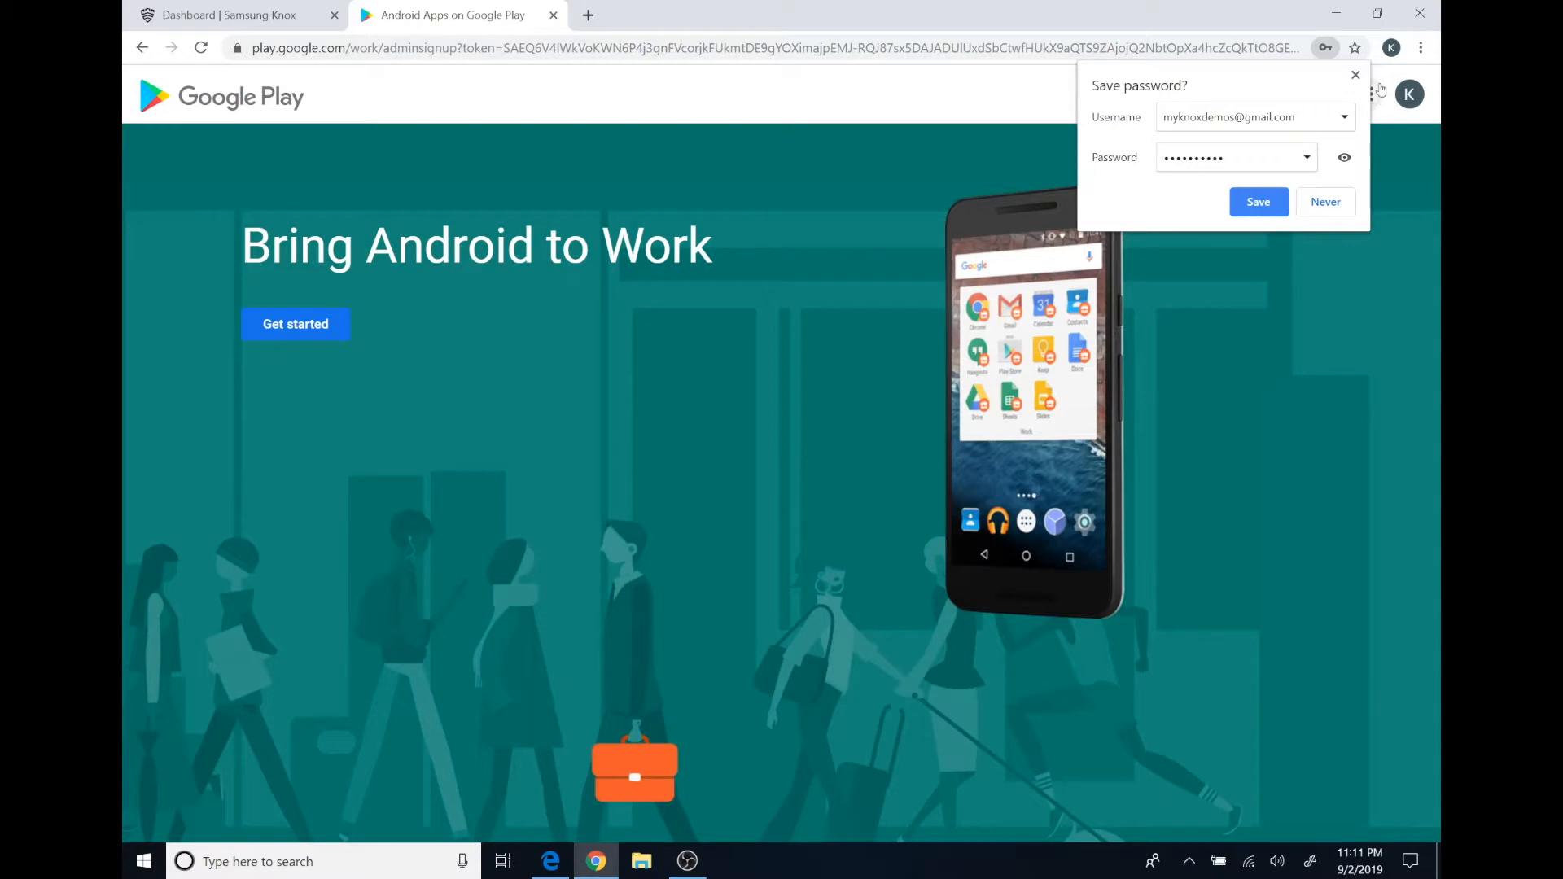
pyautogui.click(1355, 75)
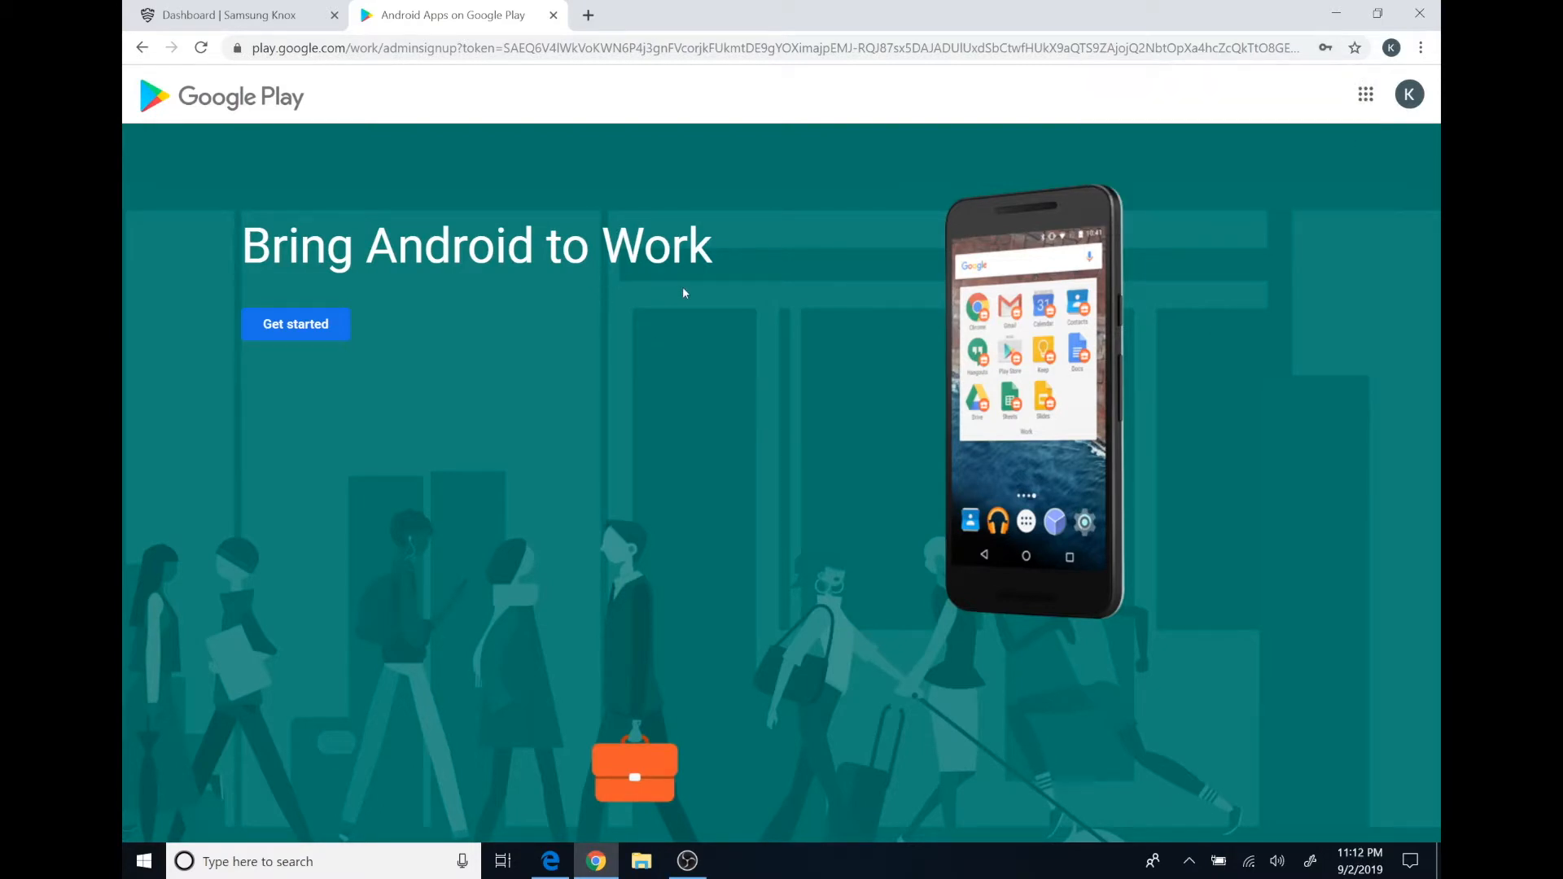
# Start the Managed Google Play signup with business name 'My Knox Demos' and continue.
pyautogui.click(298, 333)
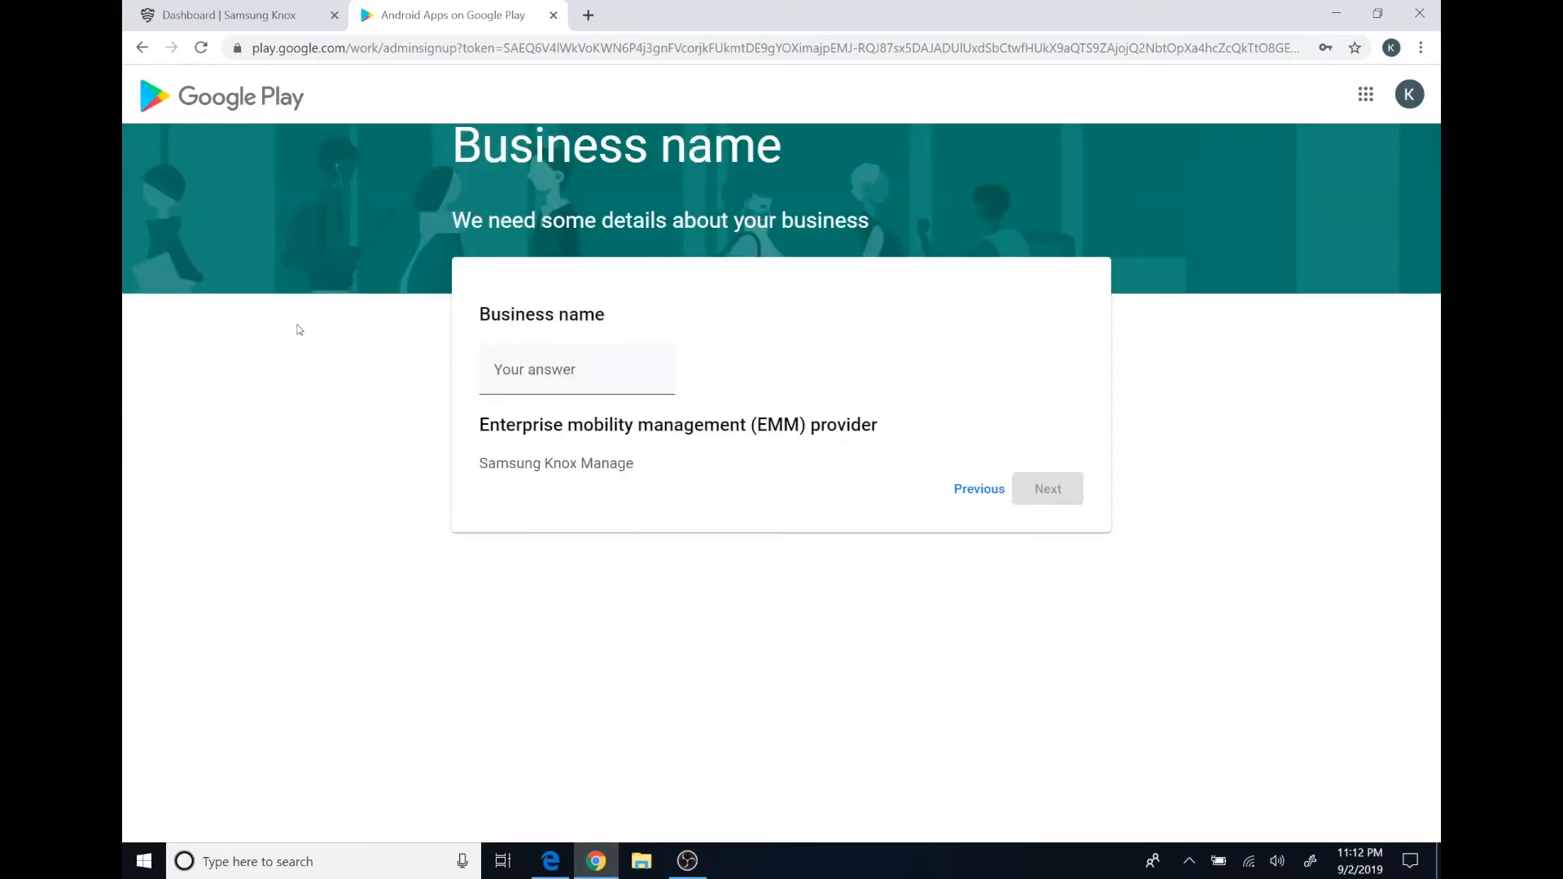
pyautogui.click(531, 387)
pyautogui.write('M')
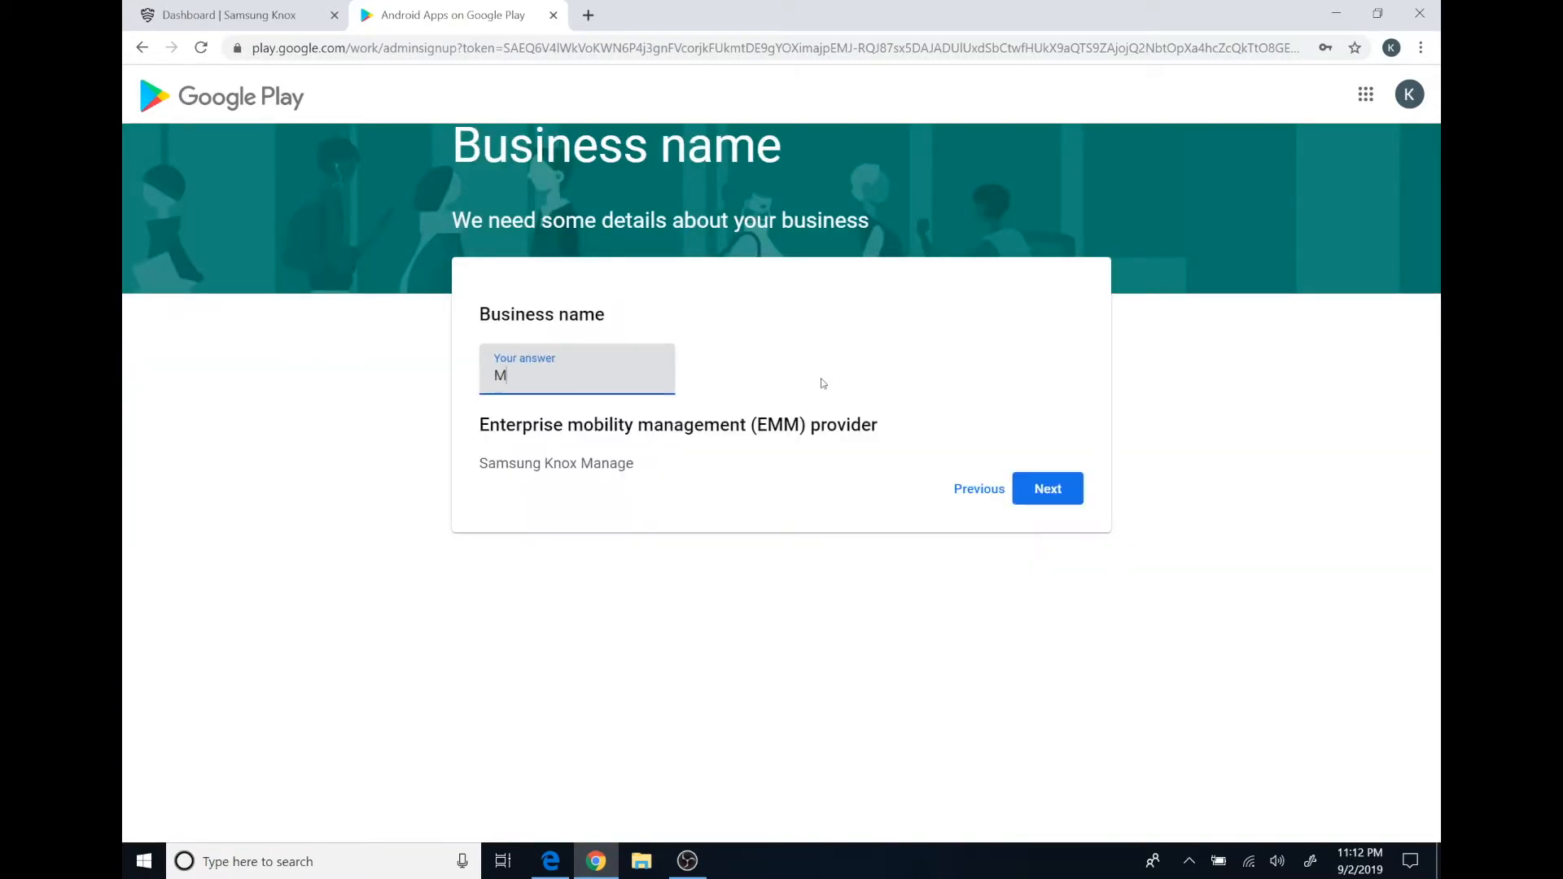
pyautogui.write('y Knox Demos')
pyautogui.click(1049, 489)
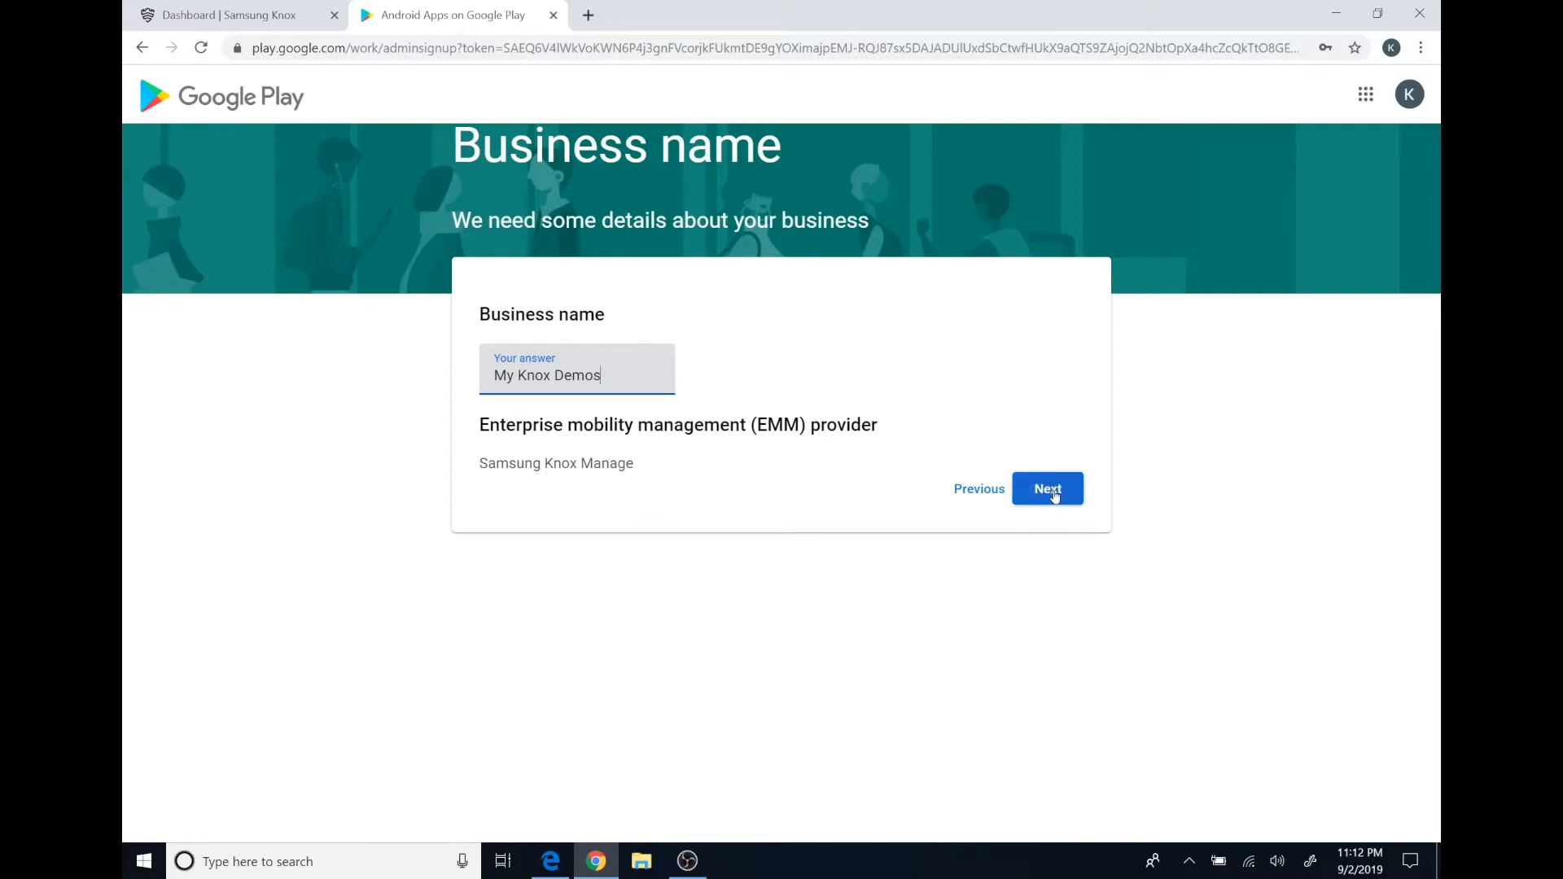
# Fill in the Data Protection Officer's name, e-mail and phone, re-entering the phone as digits only.
pyautogui.scroll(-2, 704, 475)
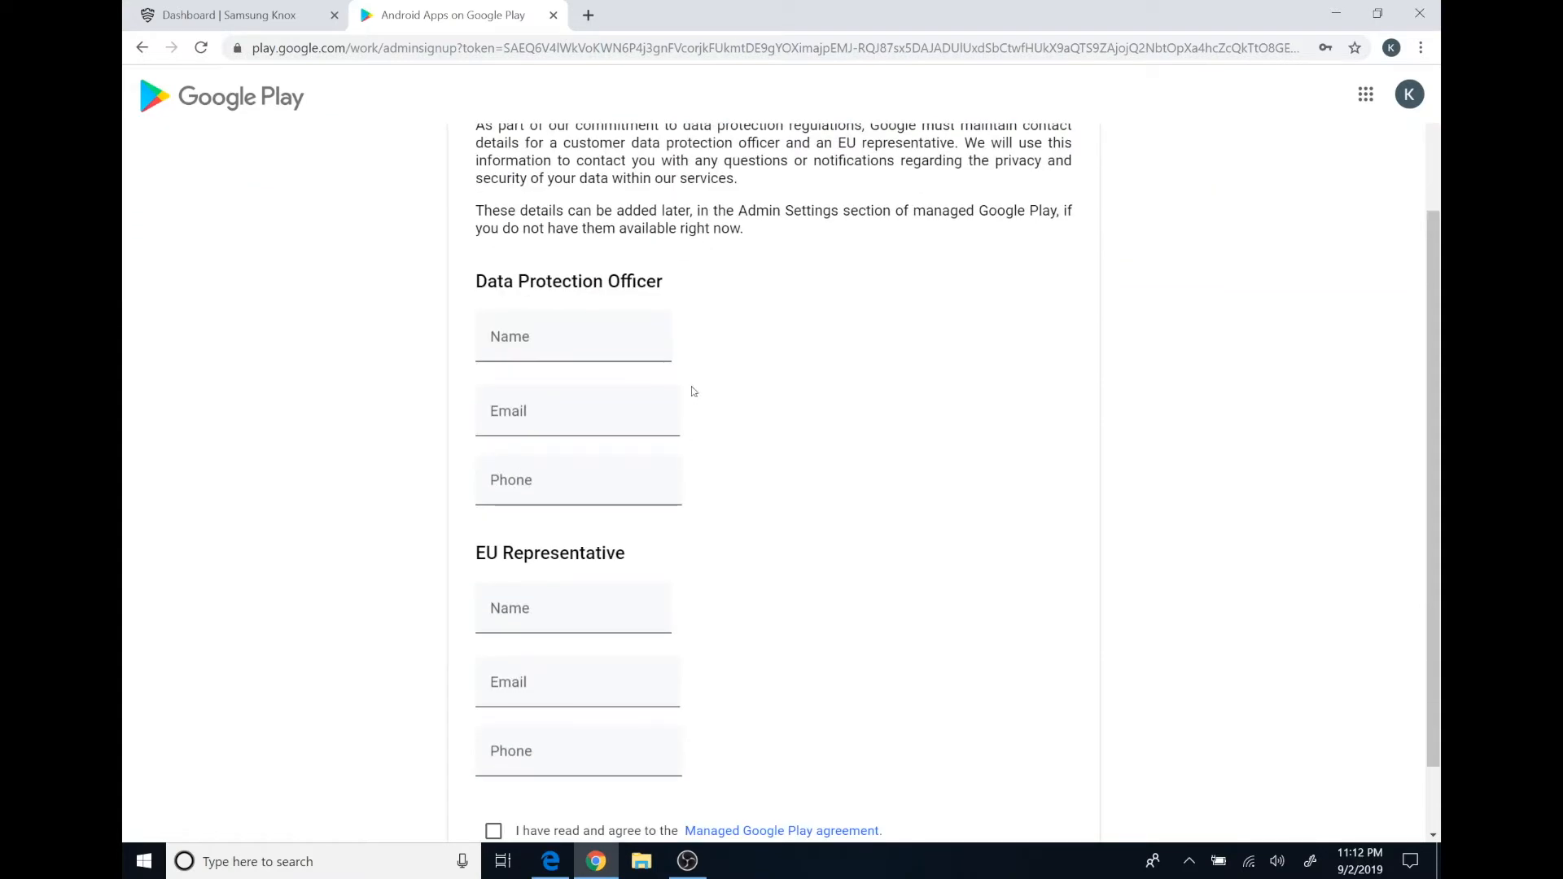
pyautogui.scroll(1, 797, 374)
pyautogui.scroll(1, 824, 418)
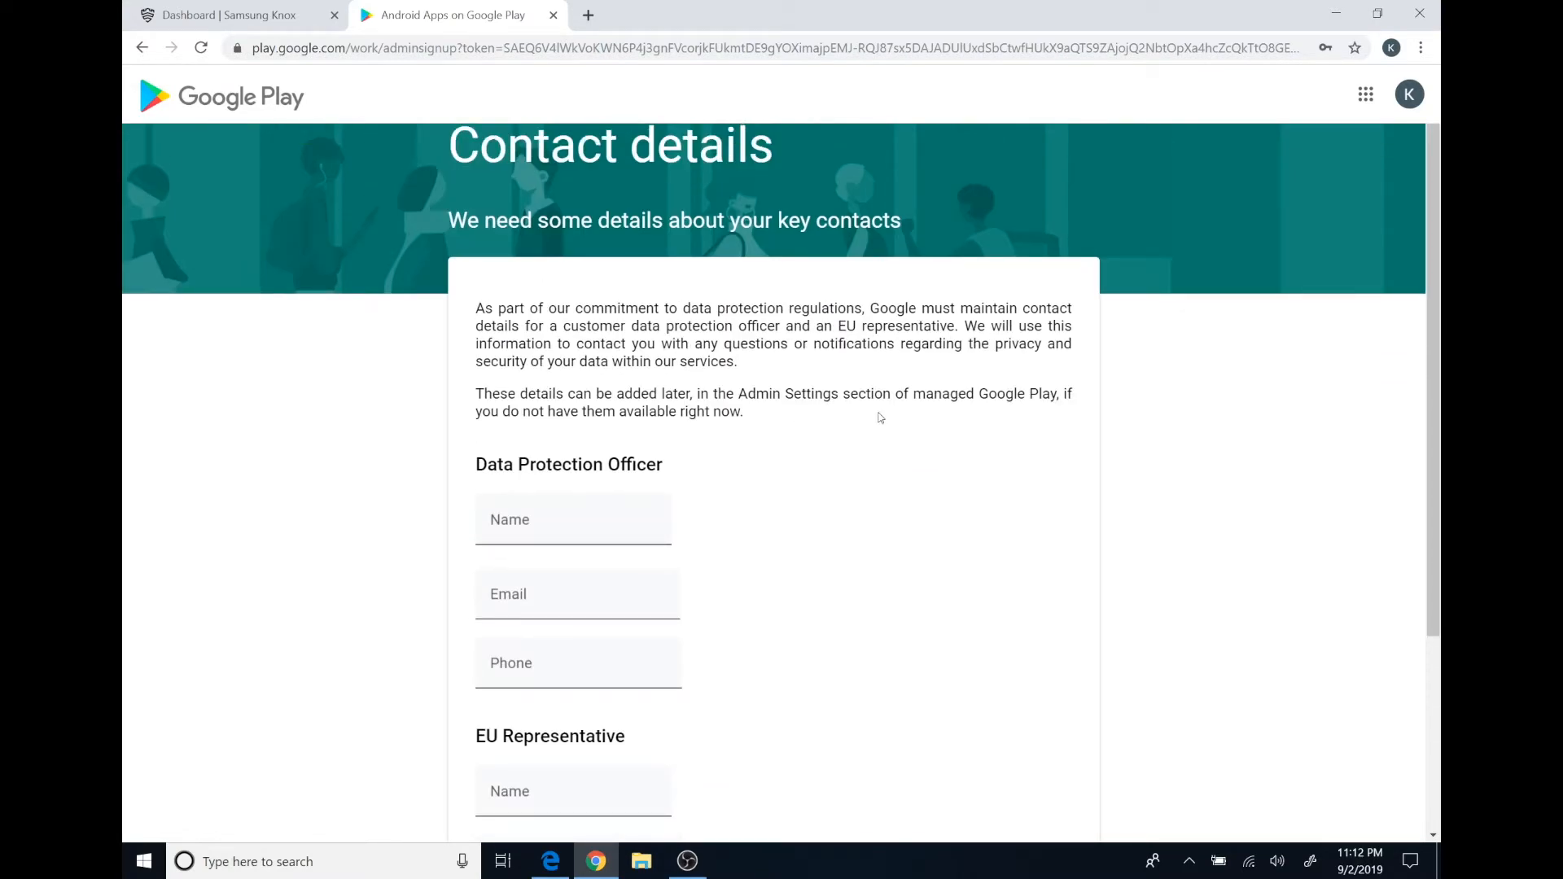
pyautogui.scroll(-3, 868, 404)
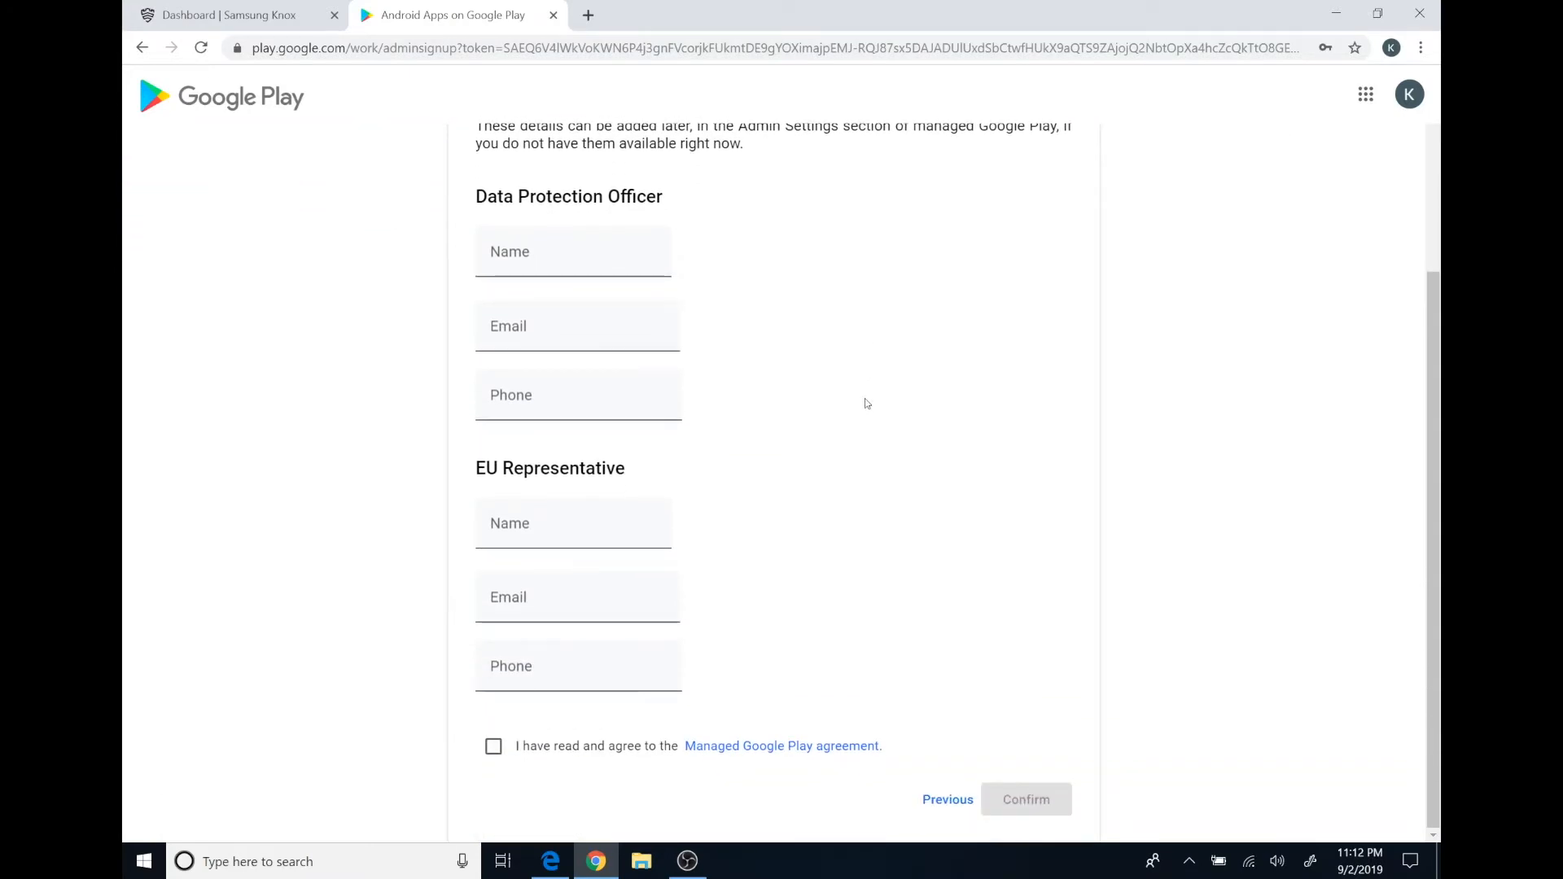
pyautogui.scroll(1, 734, 360)
pyautogui.scroll(1, 734, 359)
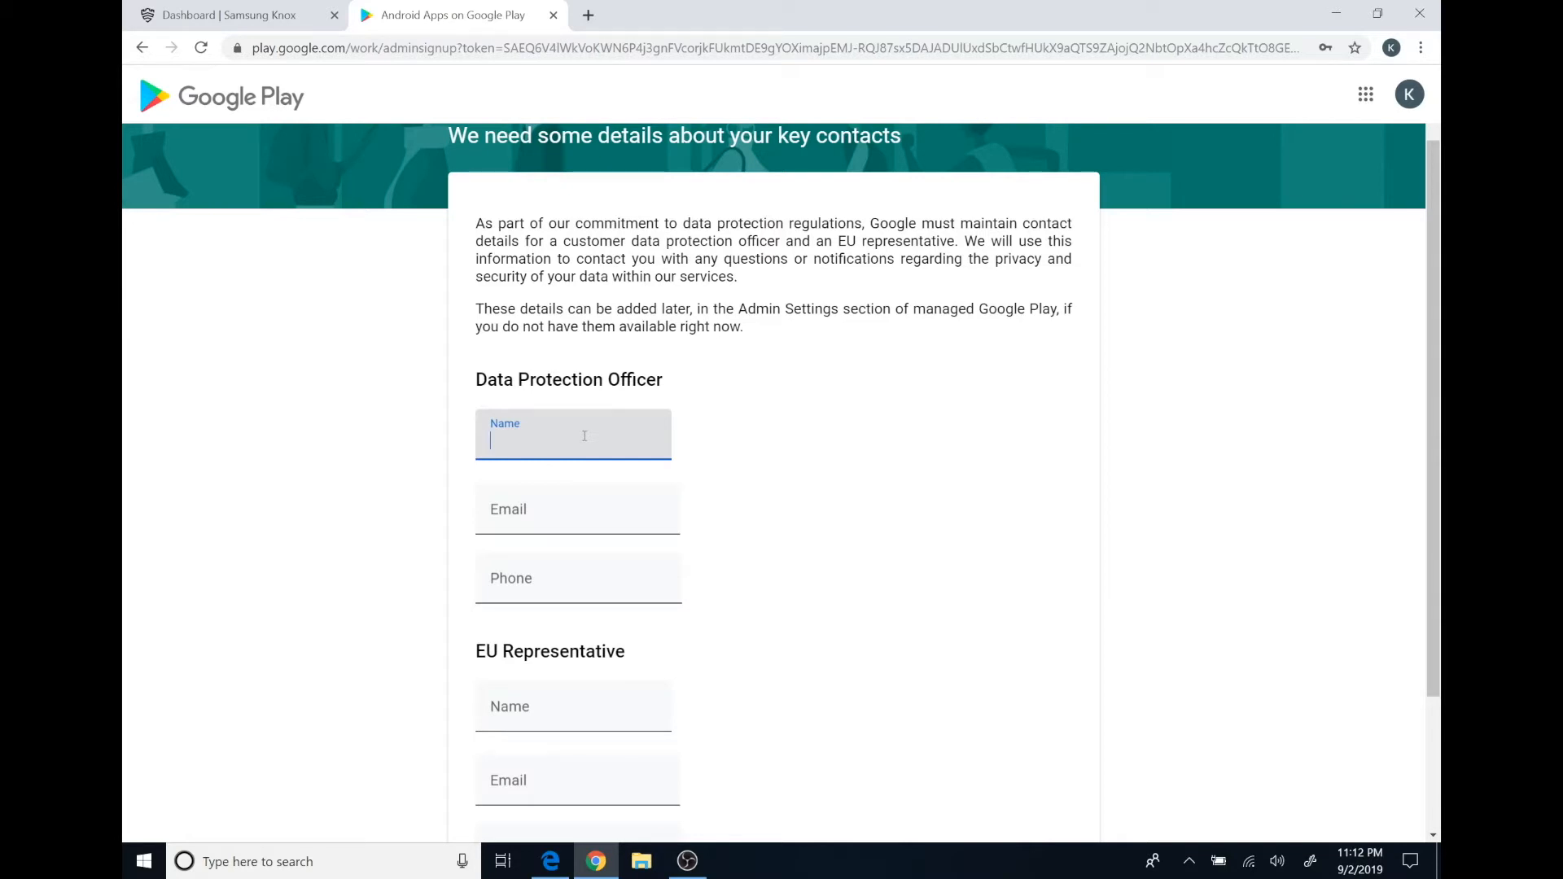
pyautogui.scroll(-3, 602, 448)
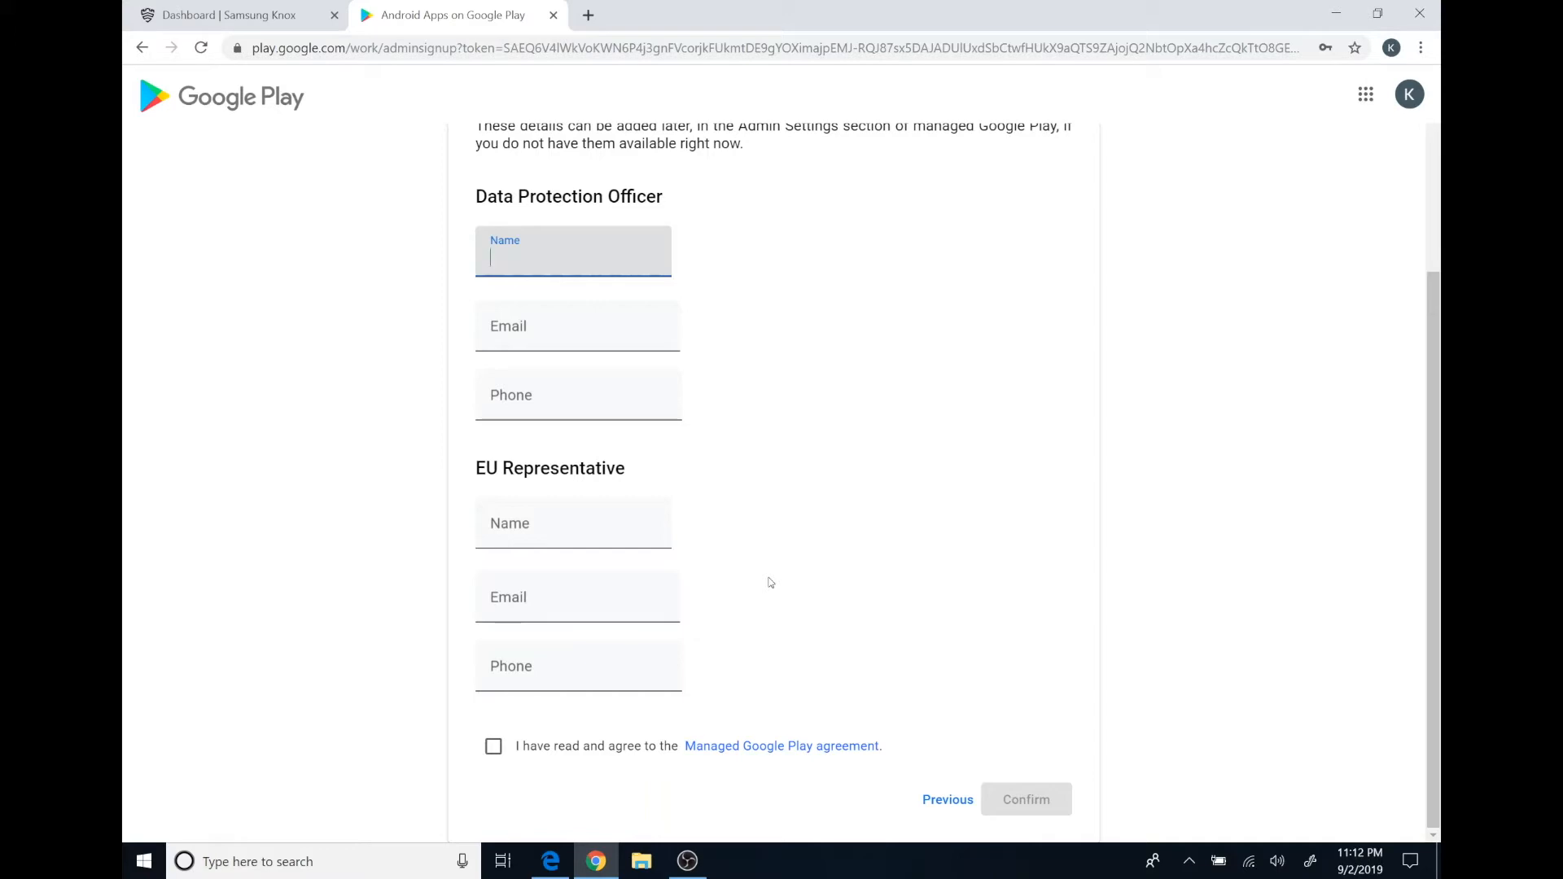
pyautogui.write('Knox Demos')
pyautogui.press('Tab')
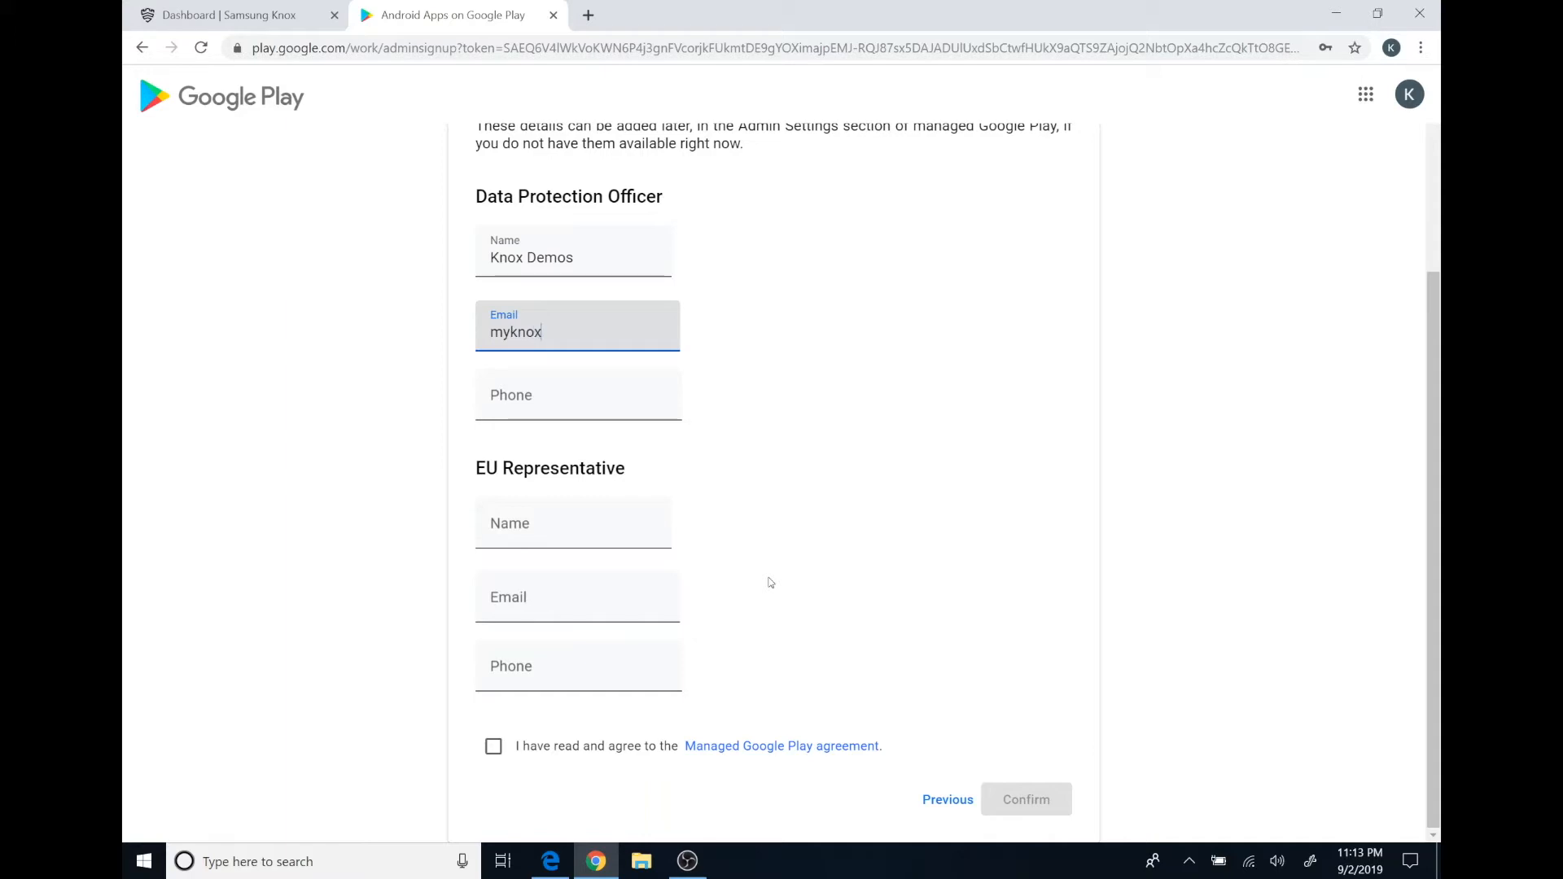
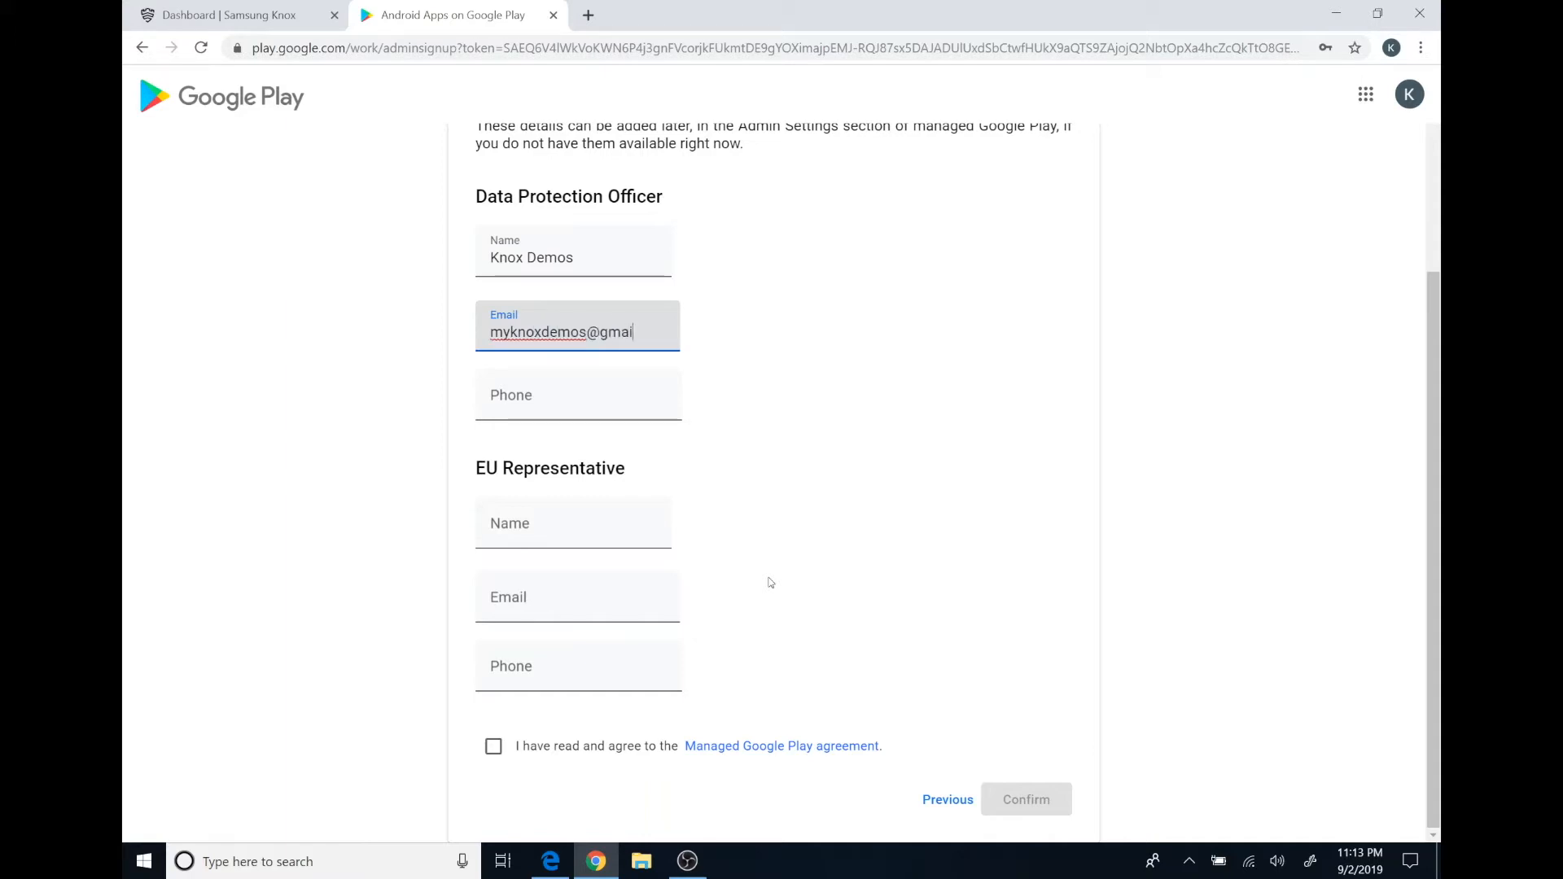
pyautogui.press('Tab')
pyautogui.write('555-555-5555')
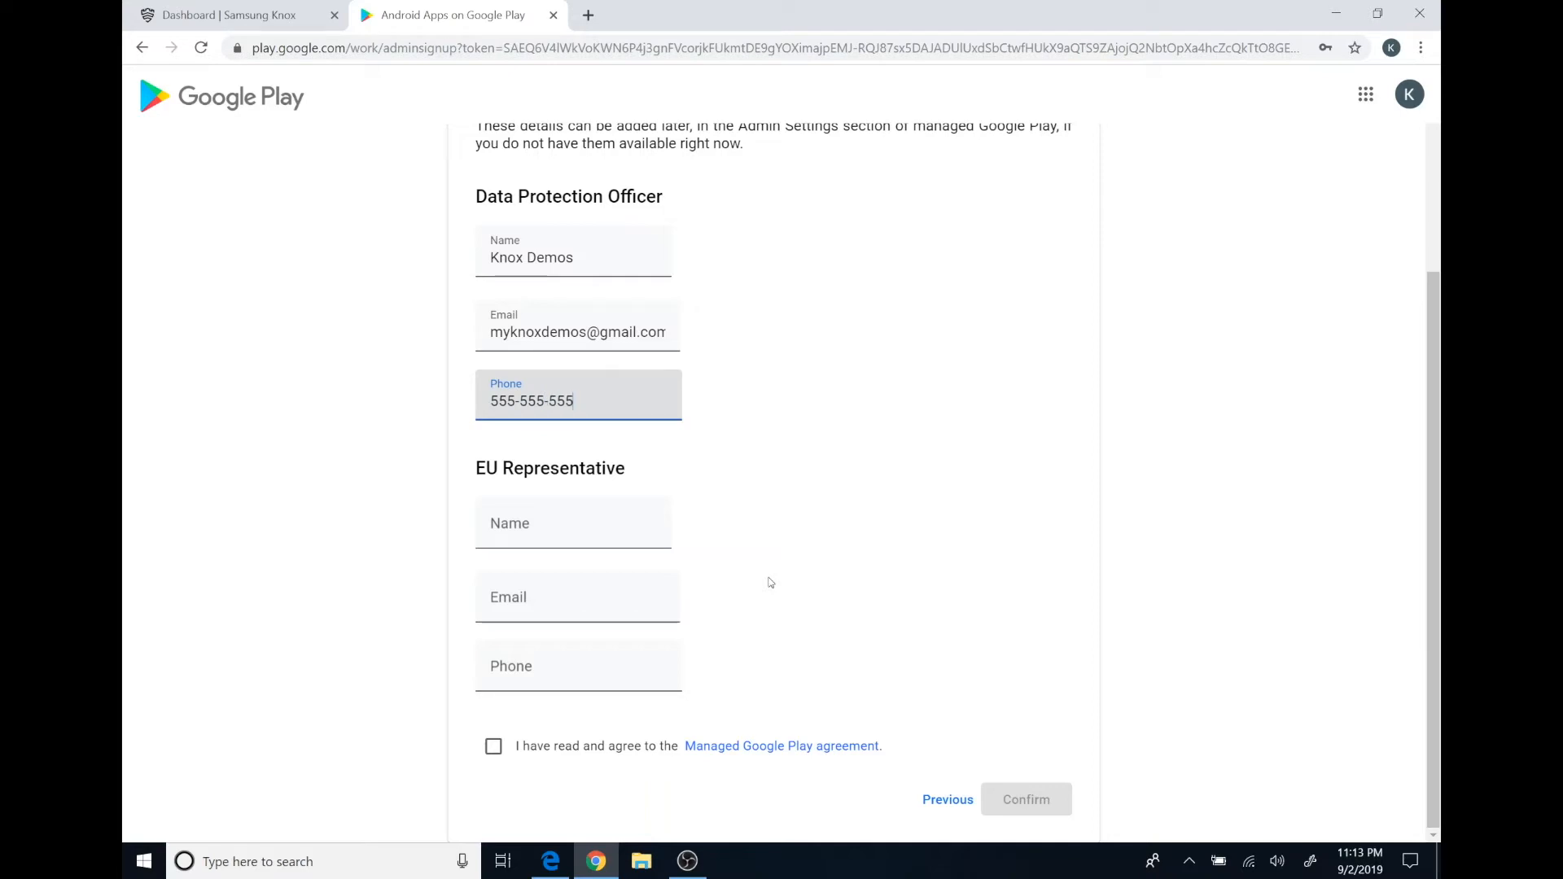
pyautogui.press('Tab')
pyautogui.hotkey('shift', 'Tab')
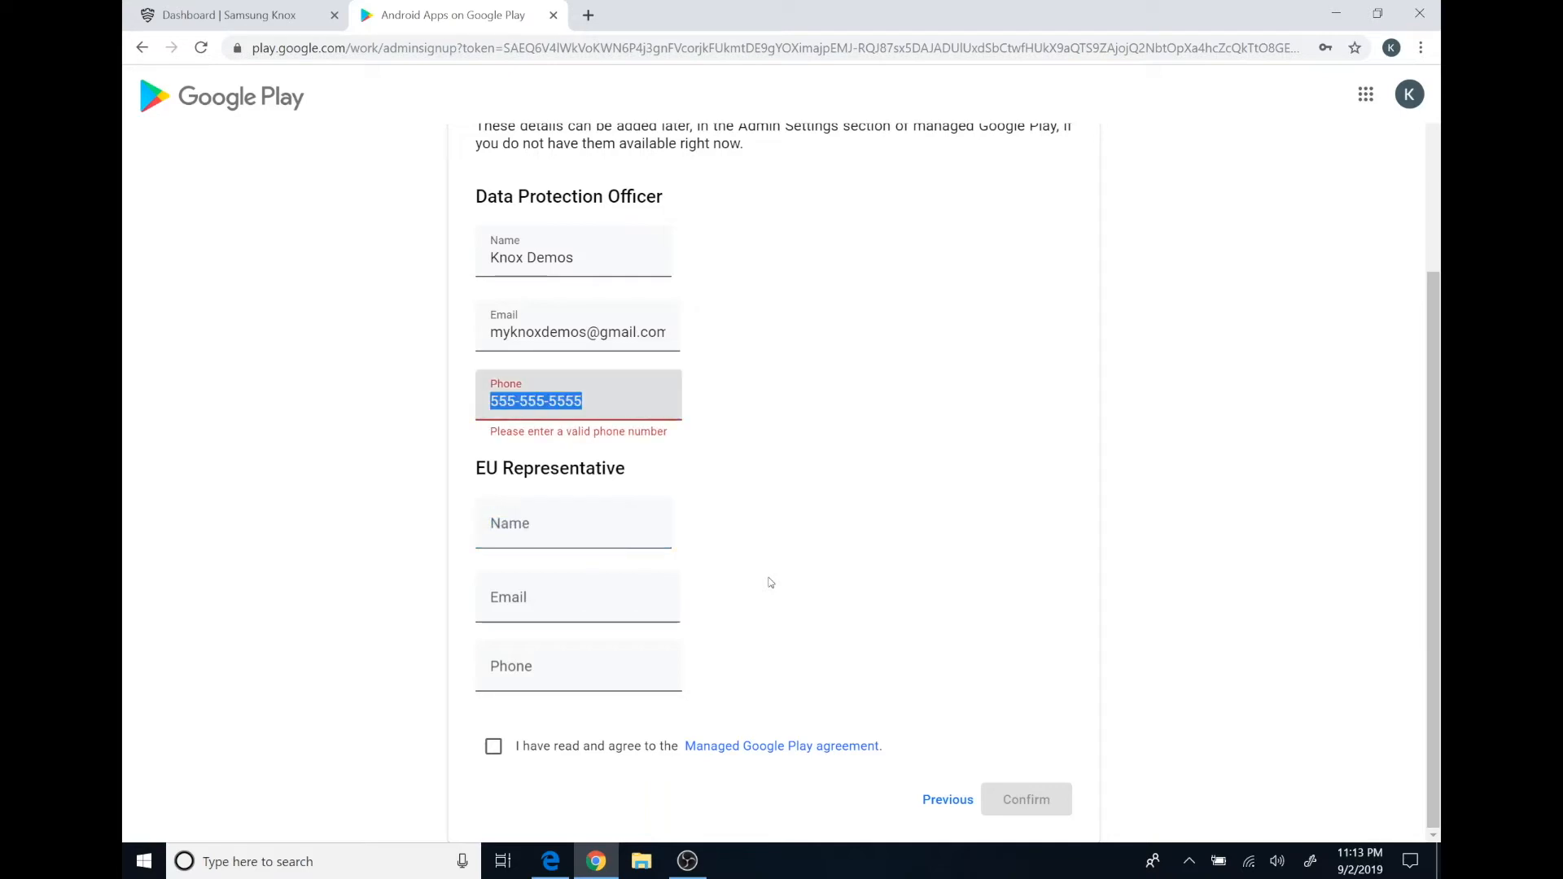
pyautogui.press('BackSpace')
pyautogui.write('555555')
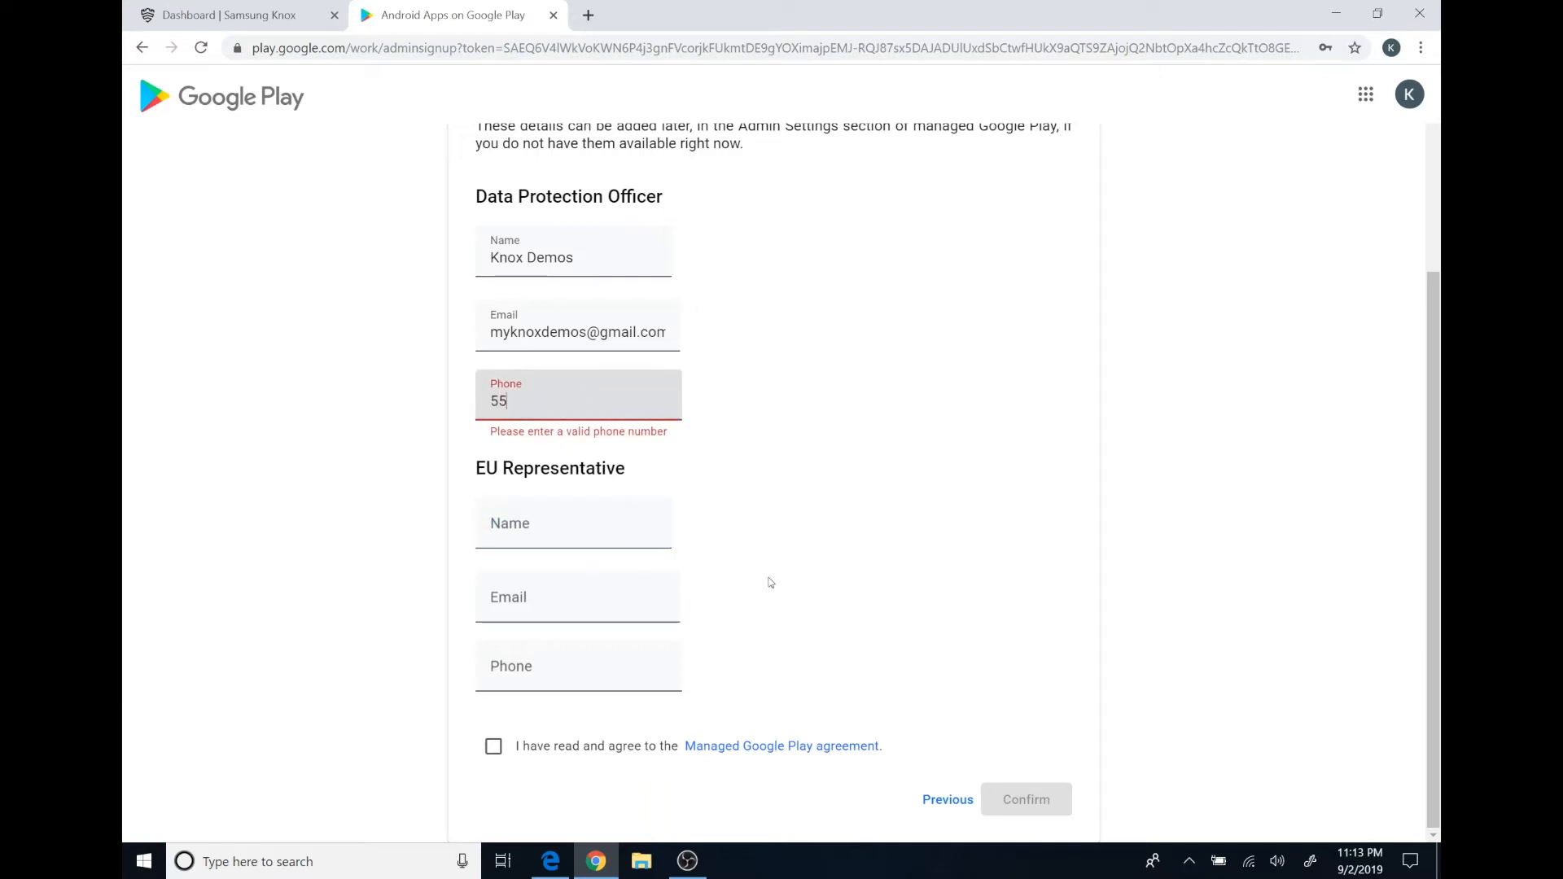
pyautogui.write('5555555')
pyautogui.press('Tab')
# Fill in the EU Representative's name, e-mail and phone, accept the agreement and confirm.
pyautogui.write('Knox Demos')
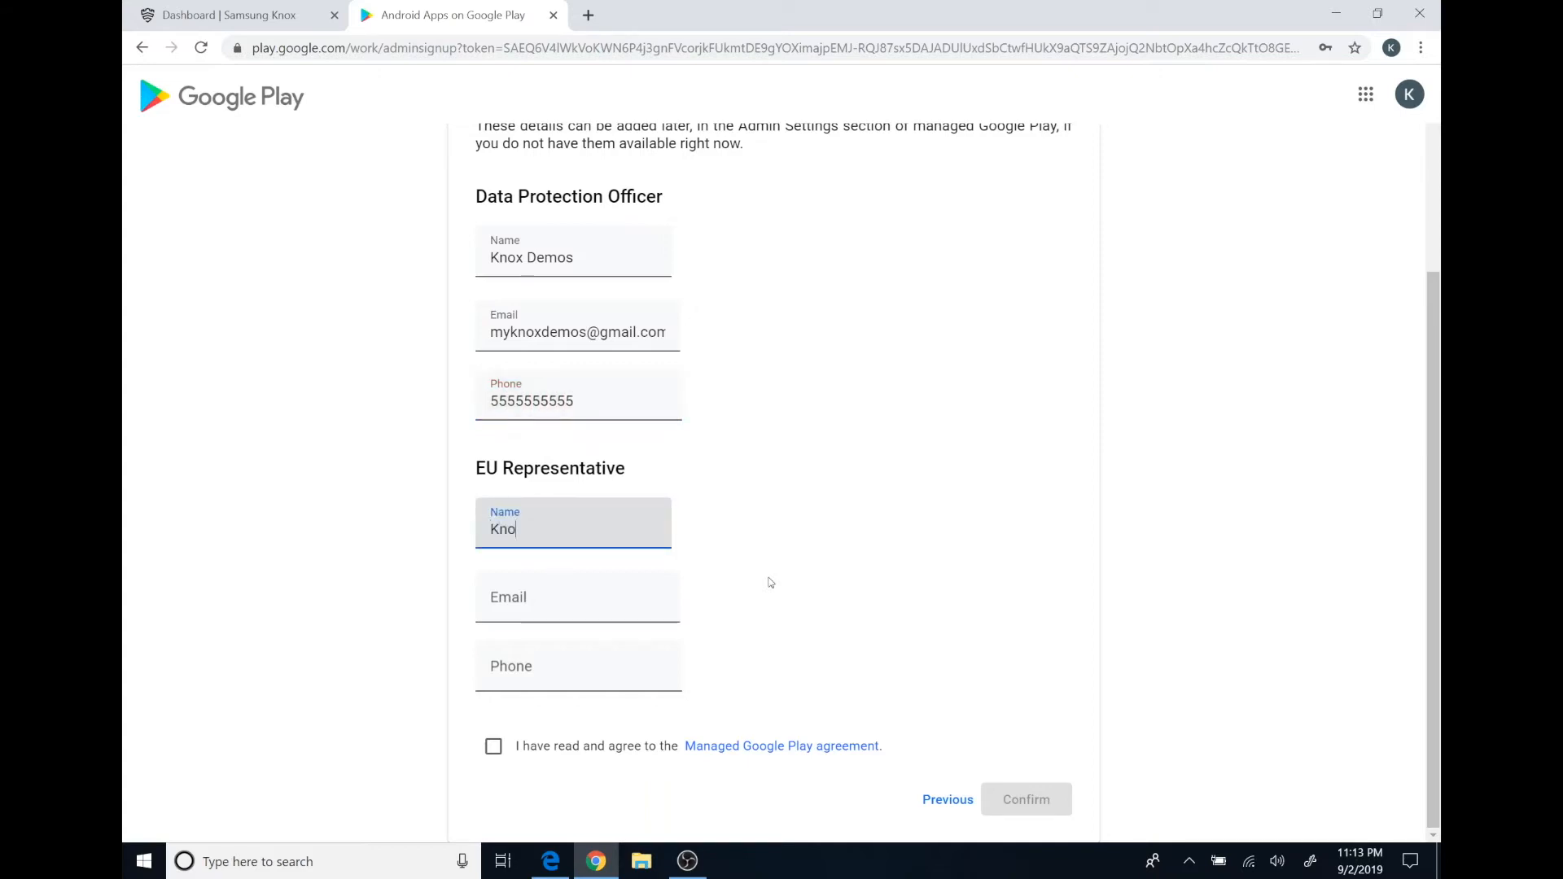
pyautogui.press('Tab')
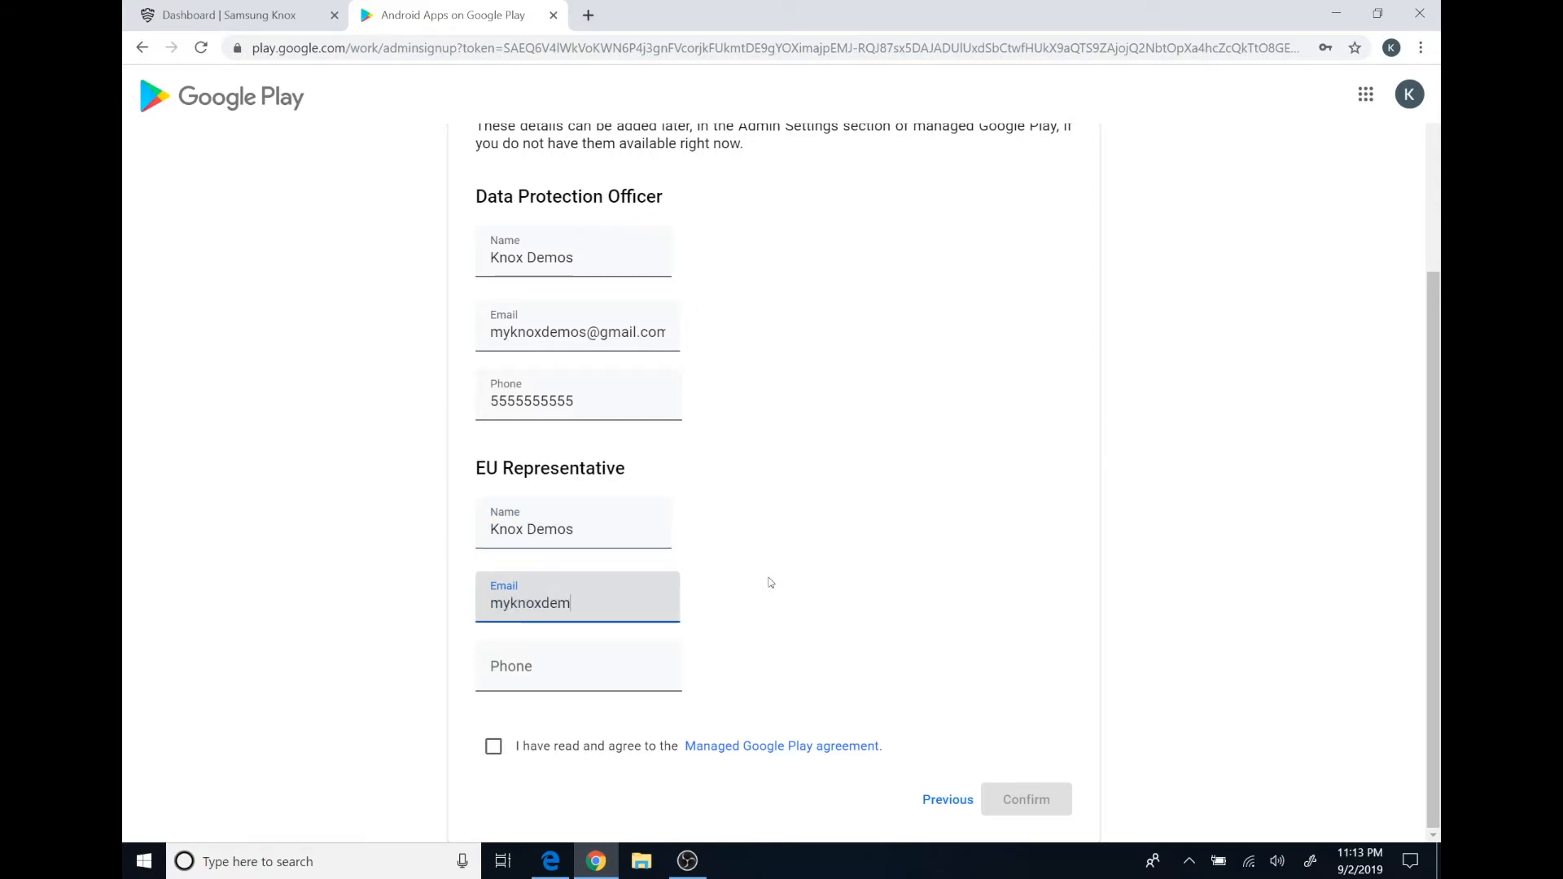
pyautogui.press('Tab')
pyautogui.write('5555555555')
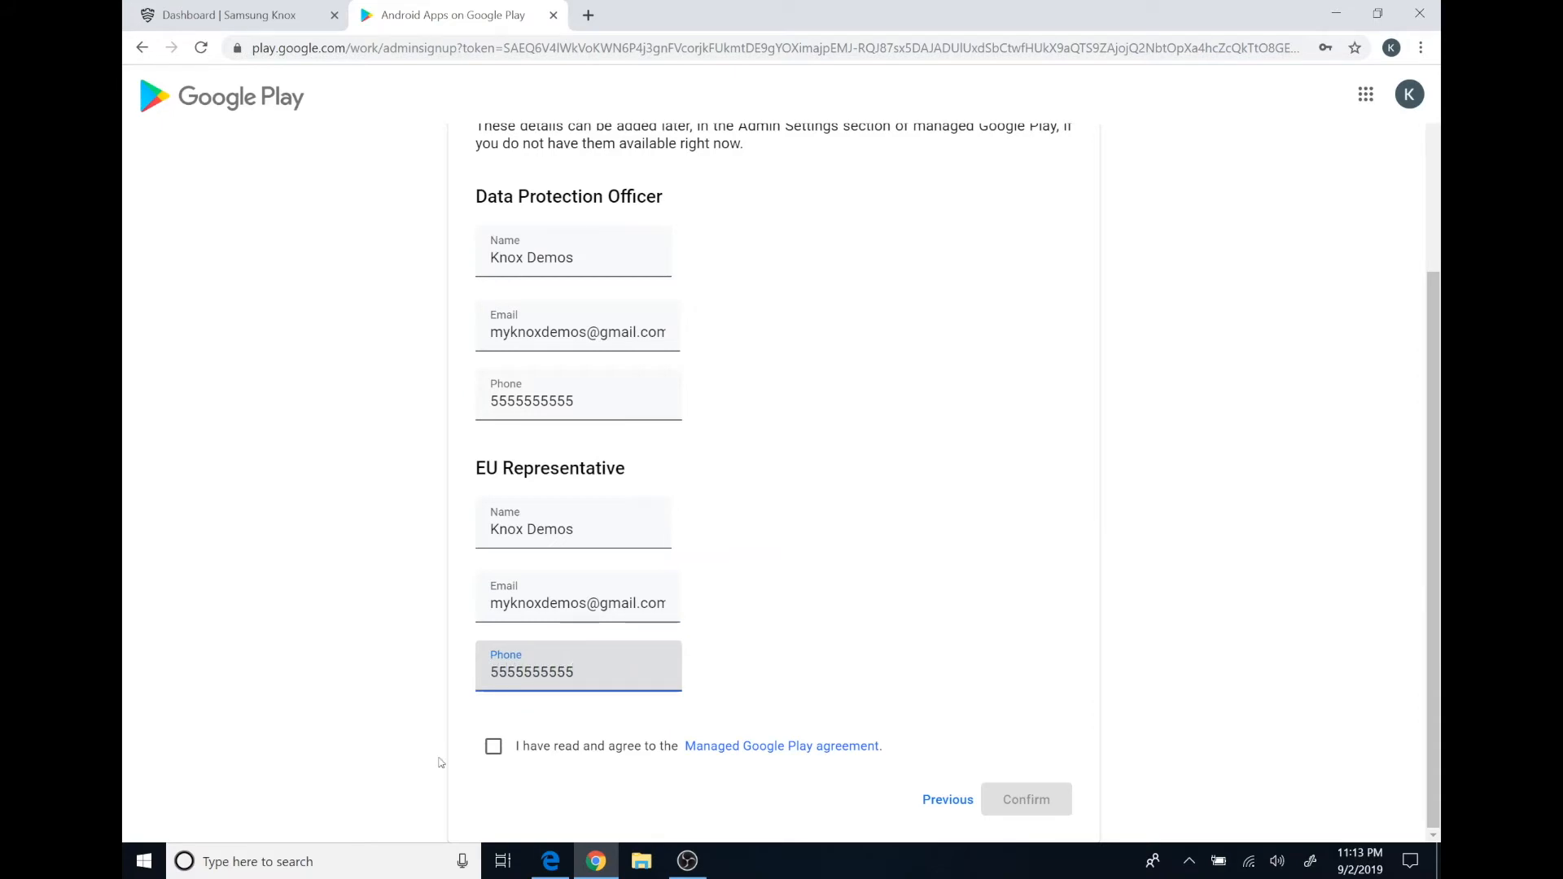
pyautogui.click(494, 749)
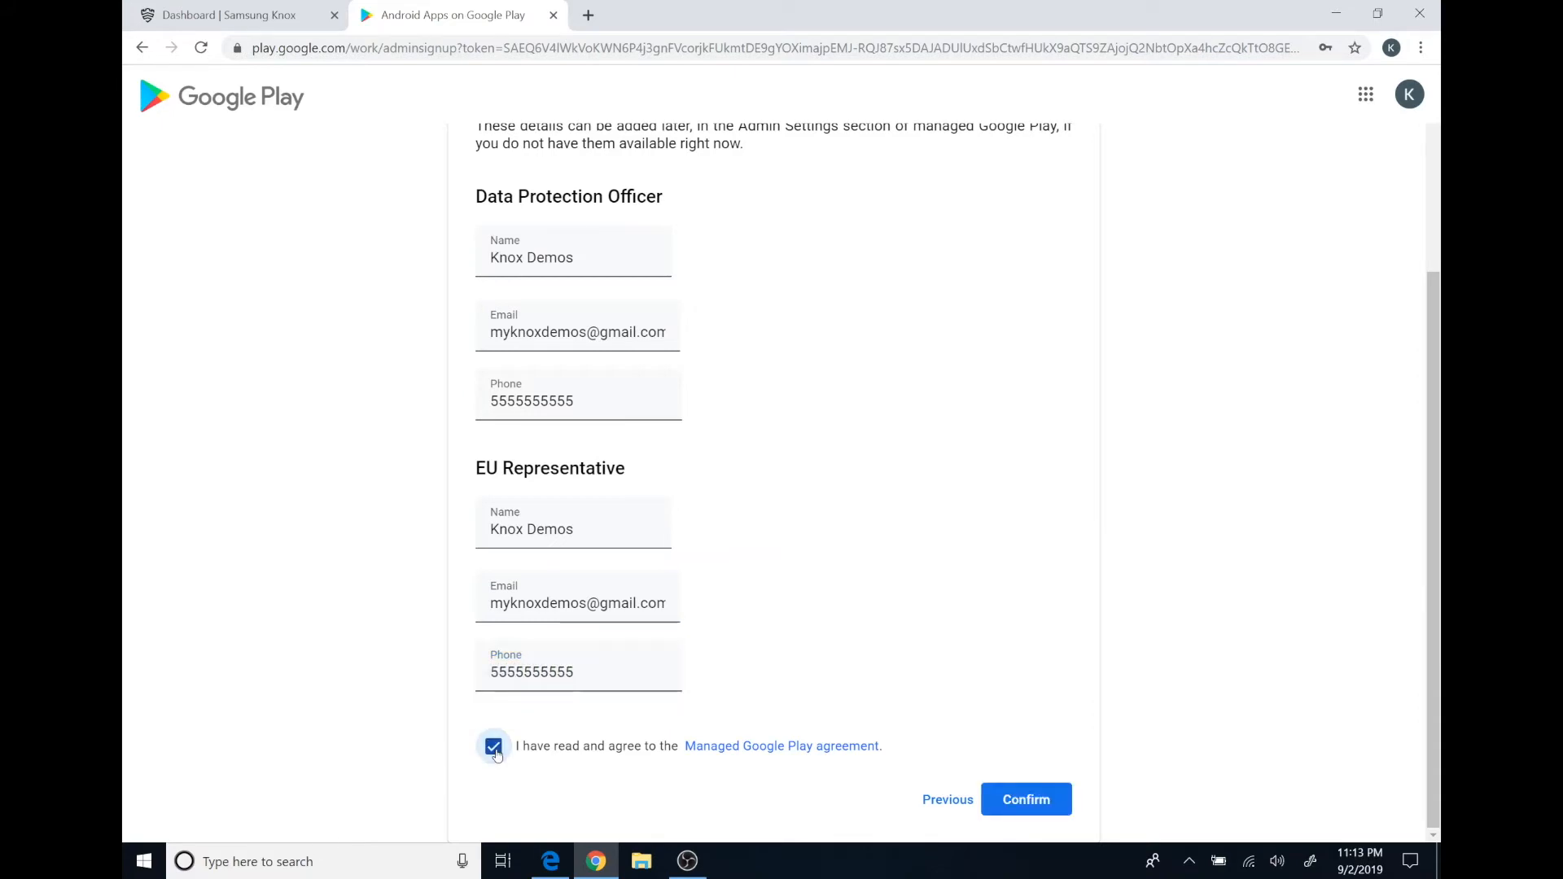
pyautogui.click(1035, 802)
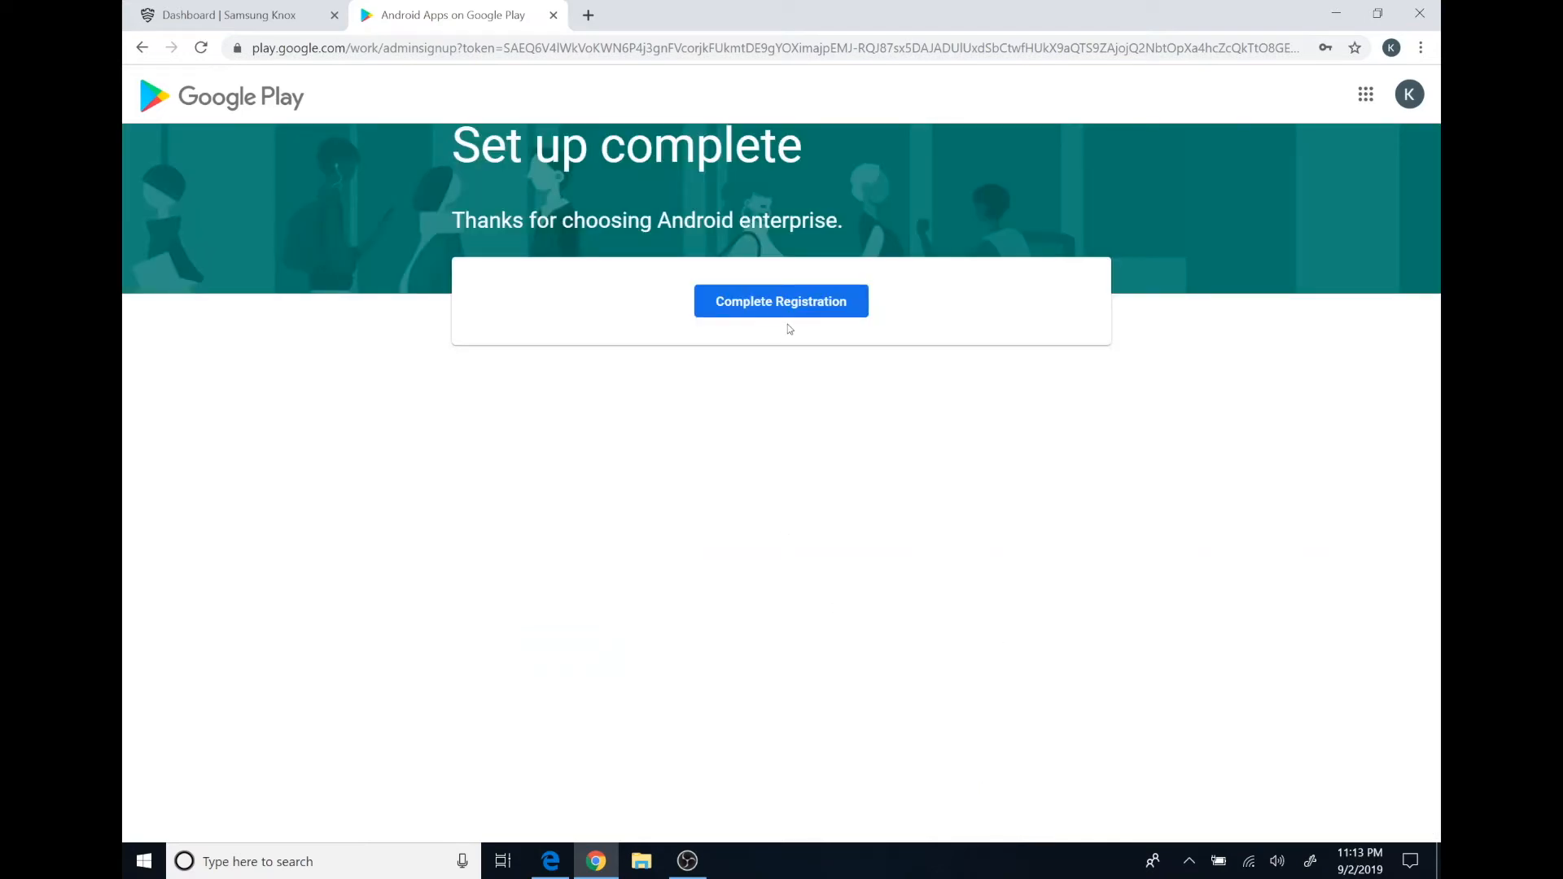
# Complete the Managed Google Play registration to return to Knox Manage.
pyautogui.click(777, 303)
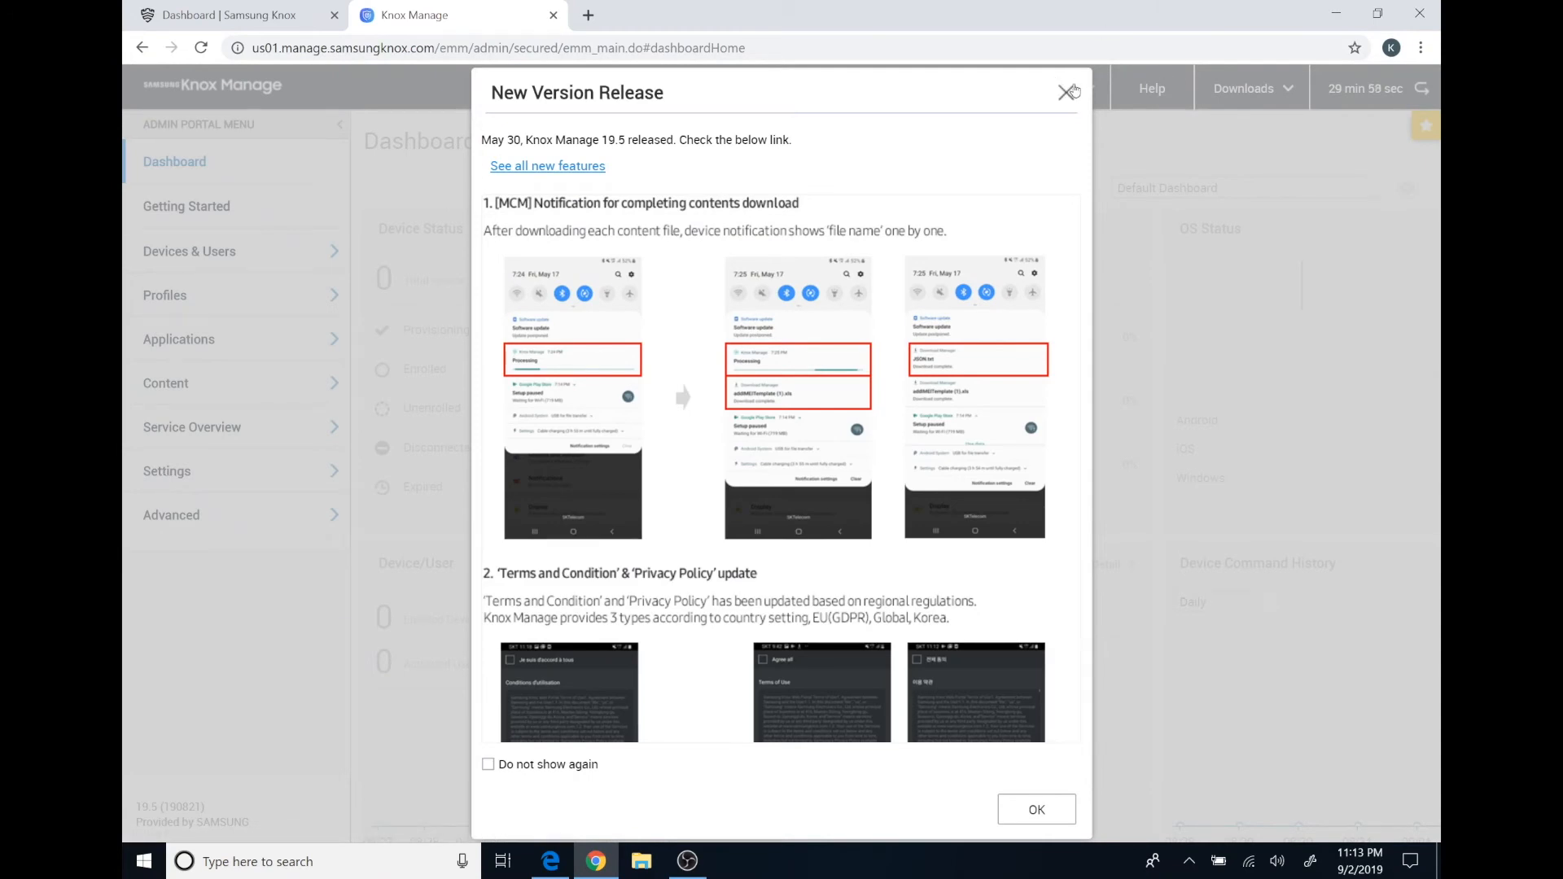
# Dismiss the release notice and license alert, then reopen the Android Enterprise settings page.
pyautogui.click(1066, 91)
pyautogui.click(912, 598)
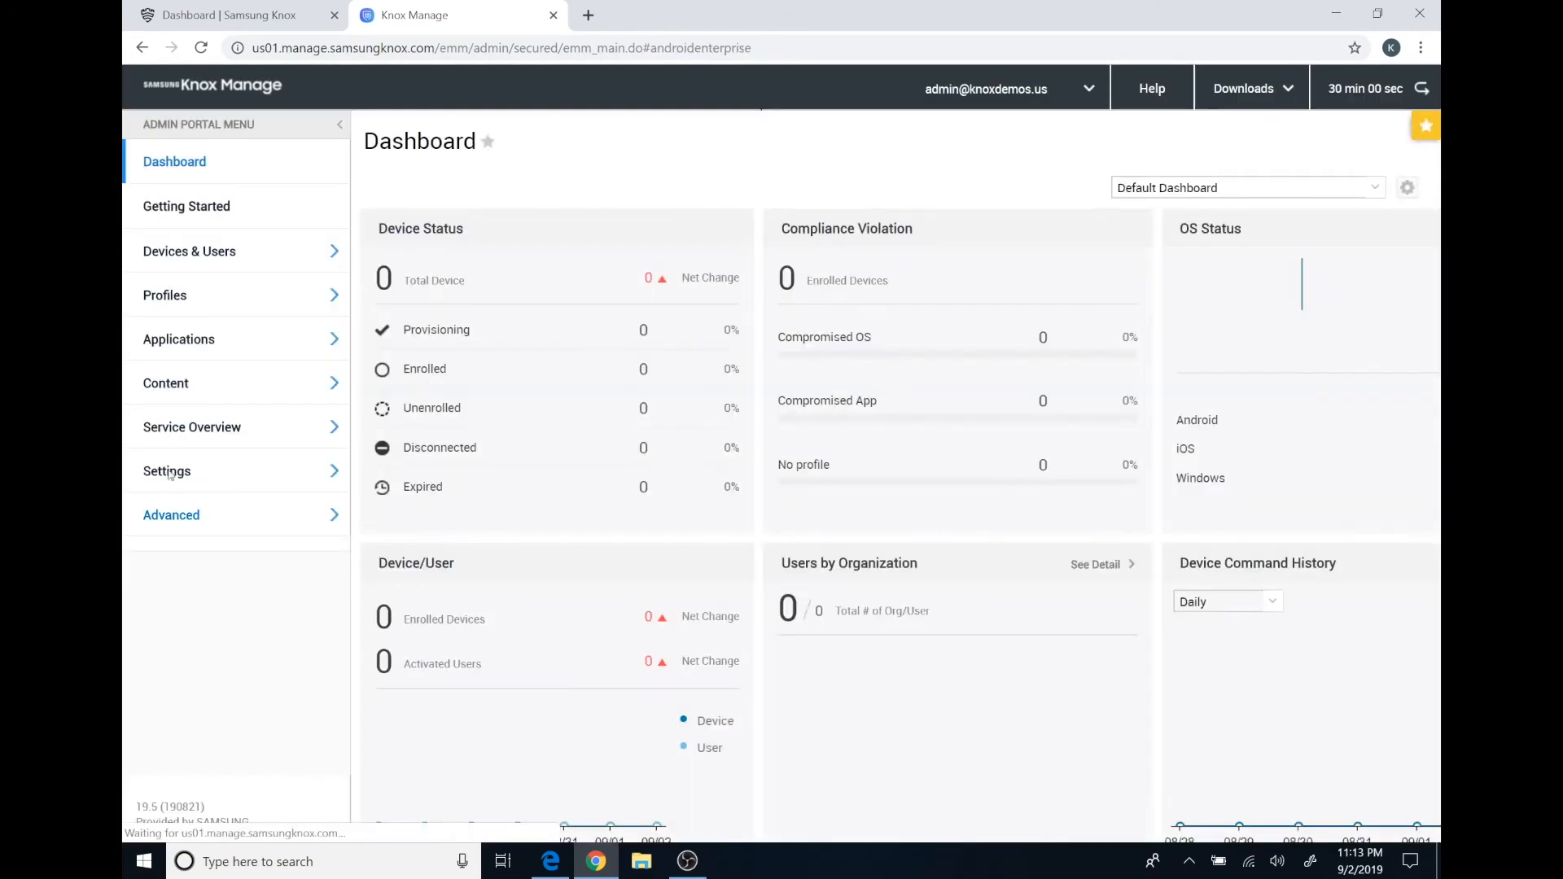
pyautogui.click(169, 474)
pyautogui.click(170, 475)
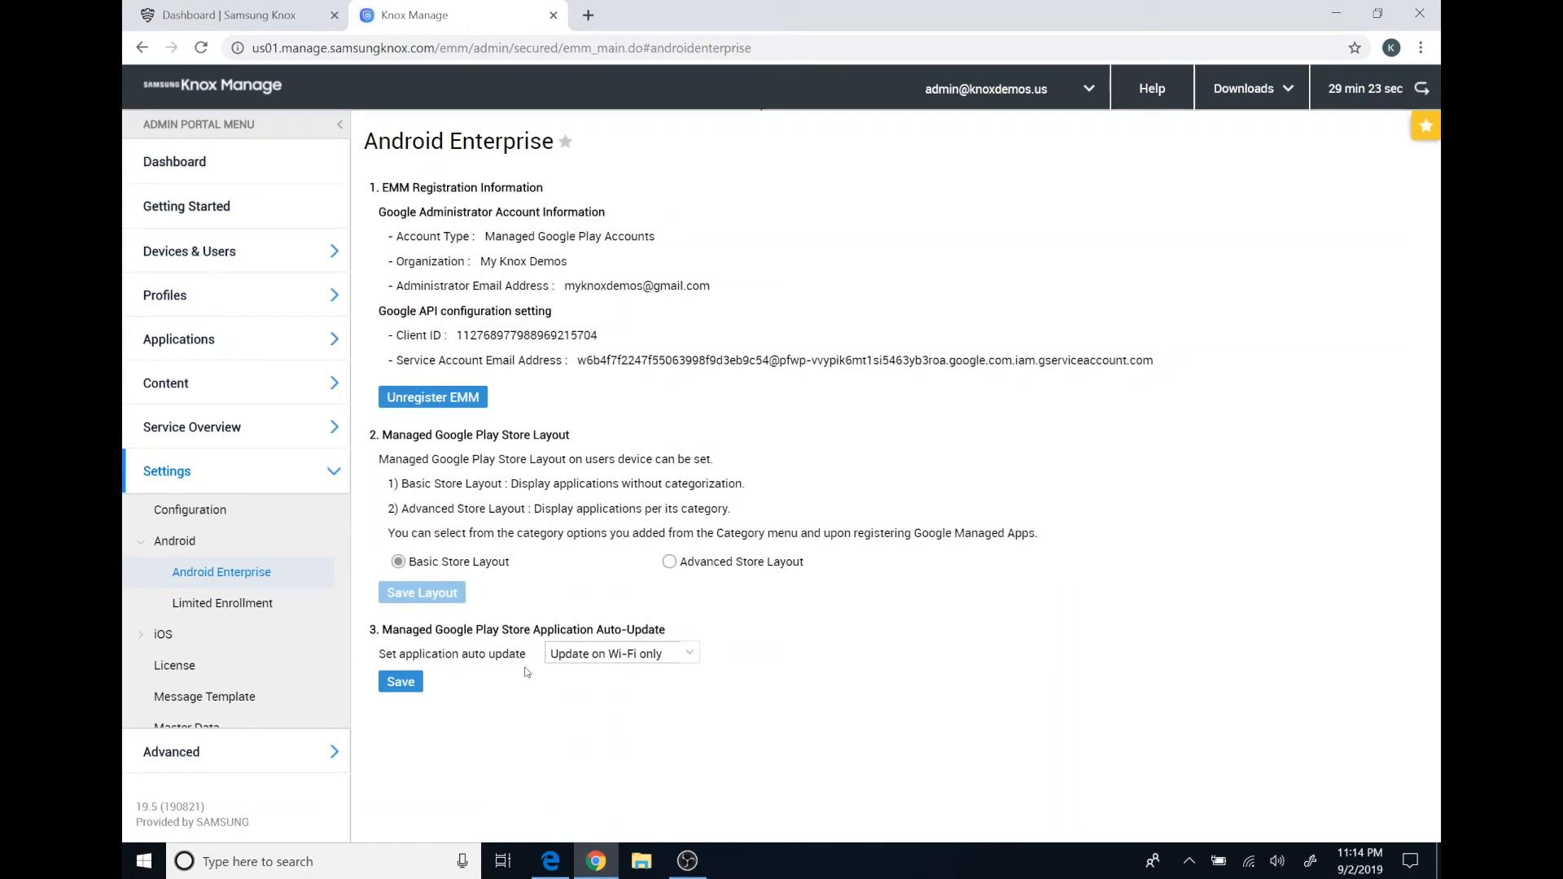
# Change the Managed Google Play app auto-update policy to 'Always auto update' and save it.
pyautogui.click(671, 656)
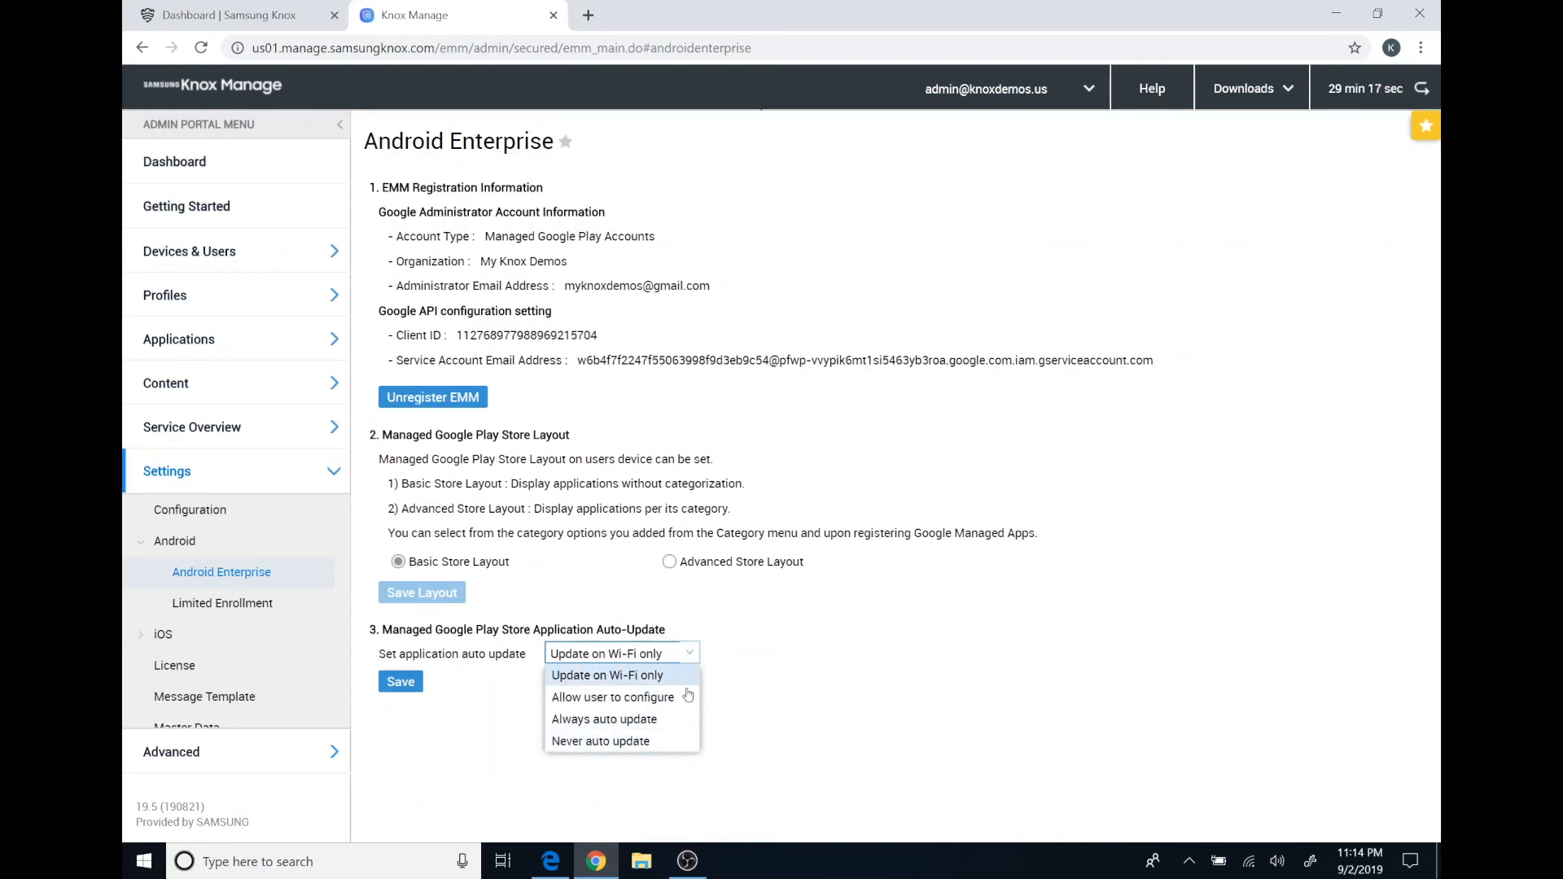
pyautogui.click(624, 720)
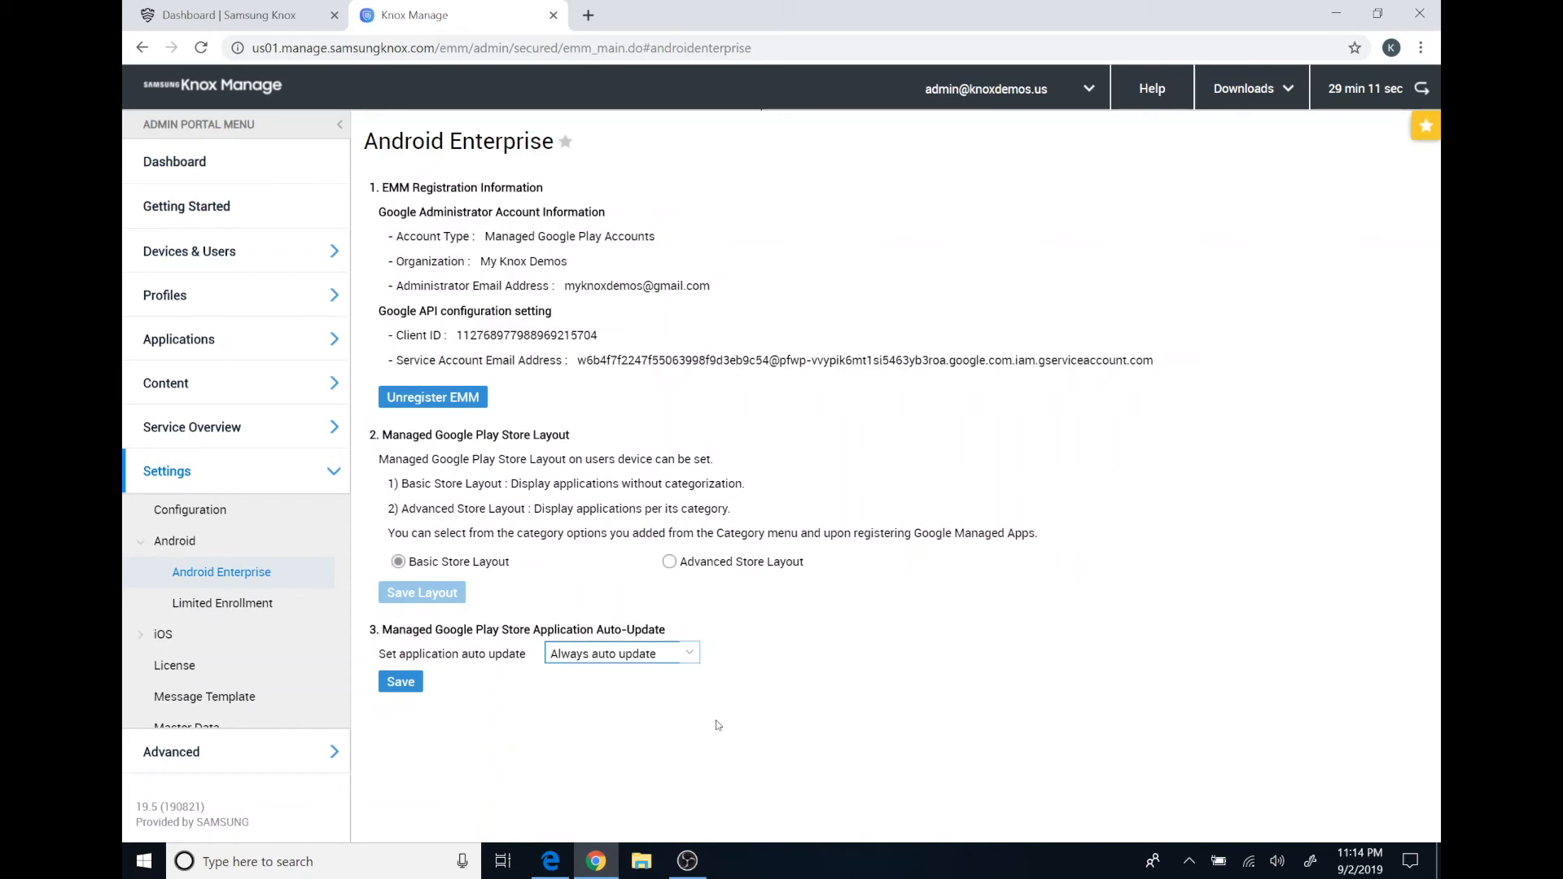
pyautogui.click(421, 685)
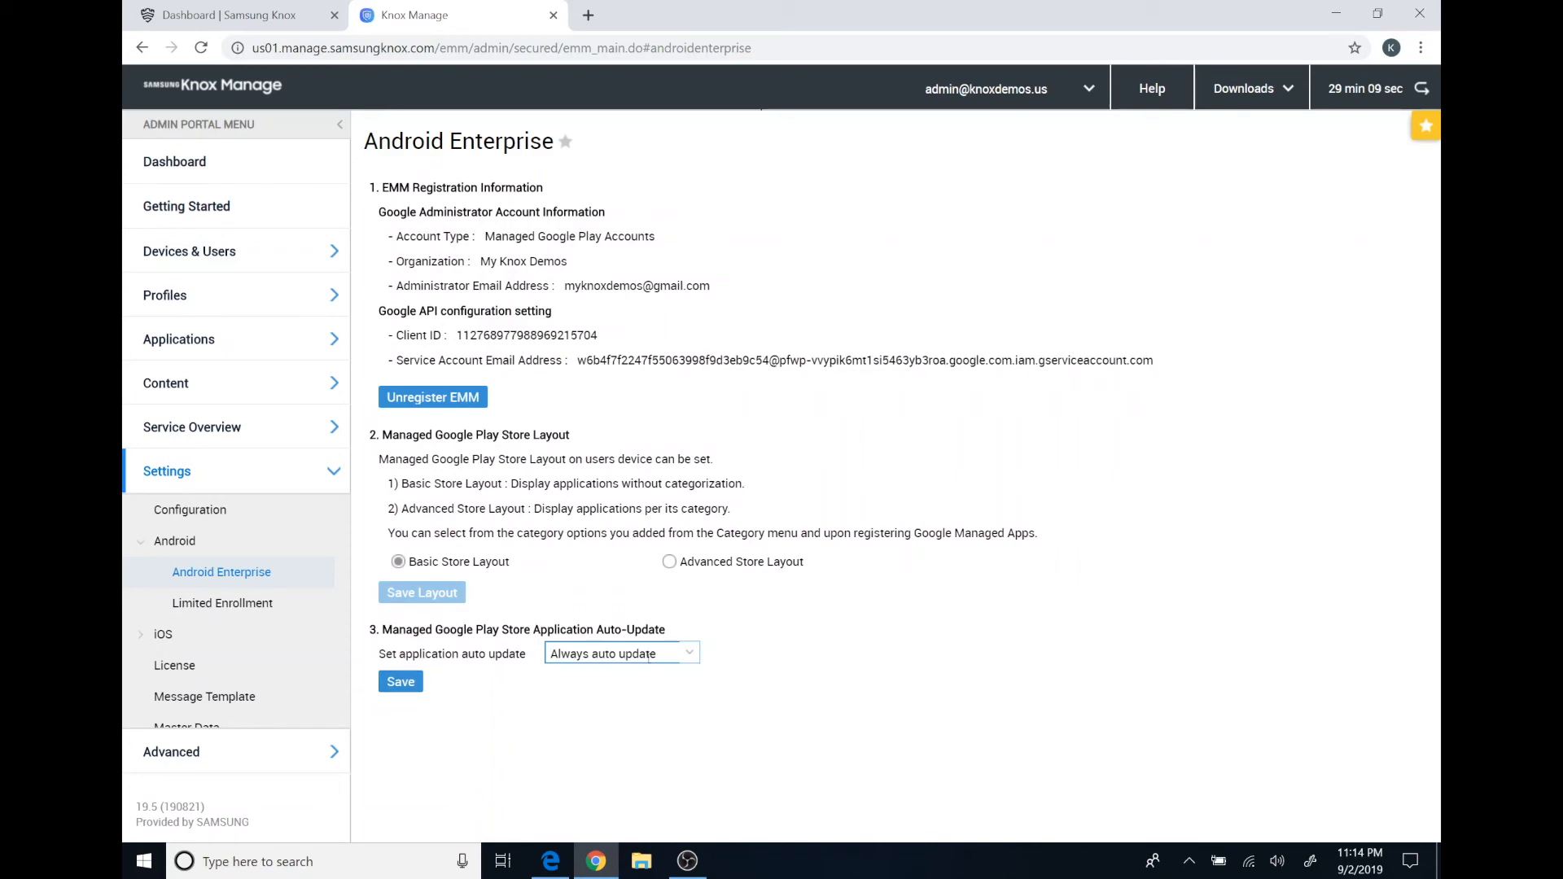